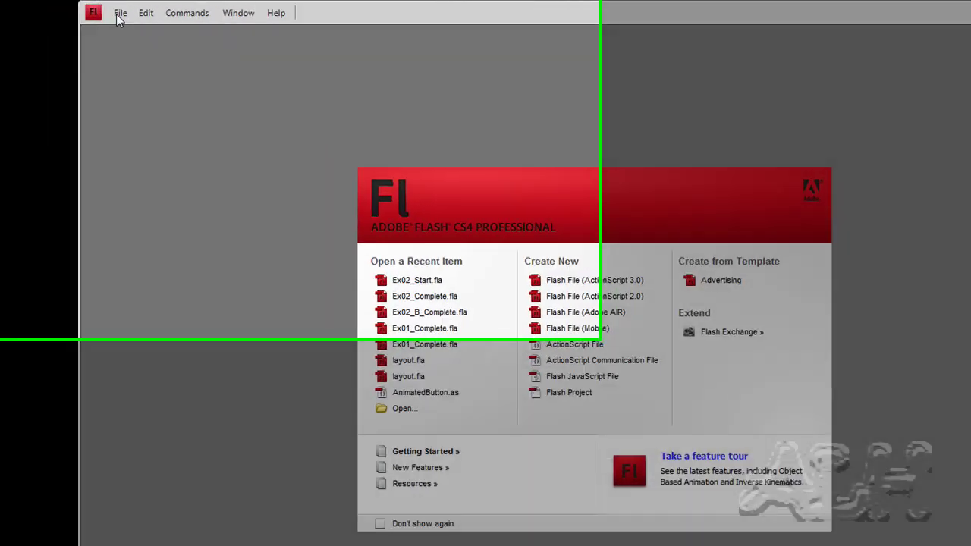
Open the practice file Ex02_Start.fla from the Animation101_Start folder
click(76, 8)
click(87, 29)
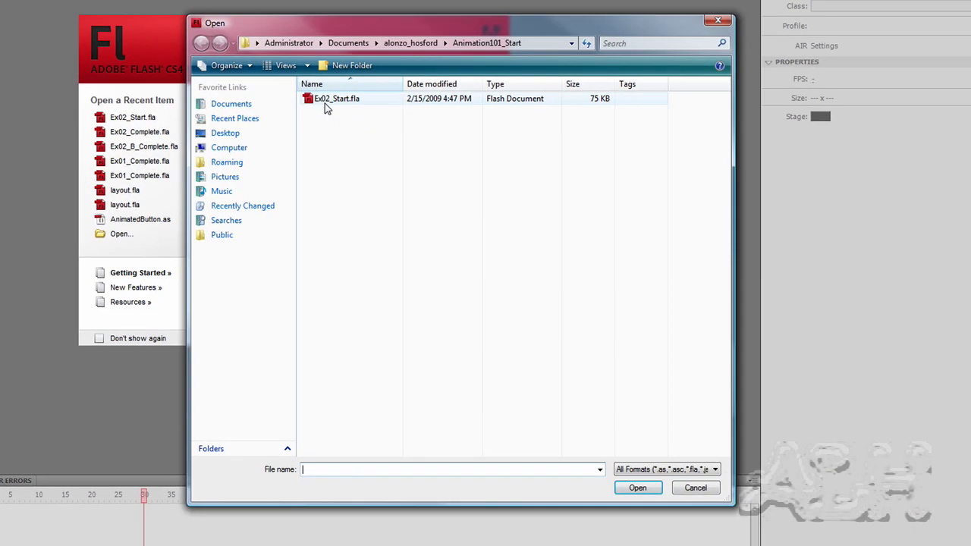
click(331, 105)
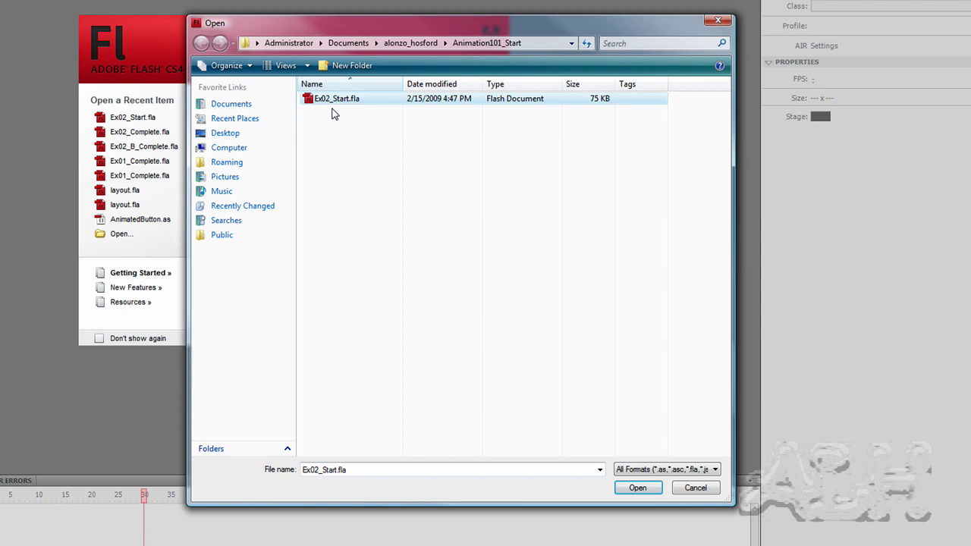
click(637, 488)
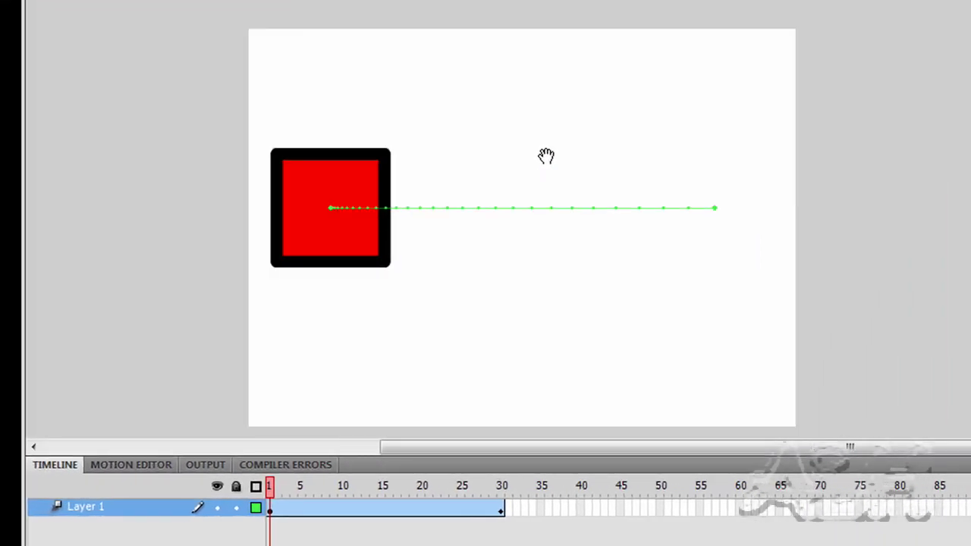
drag(512, 184, 493, 202)
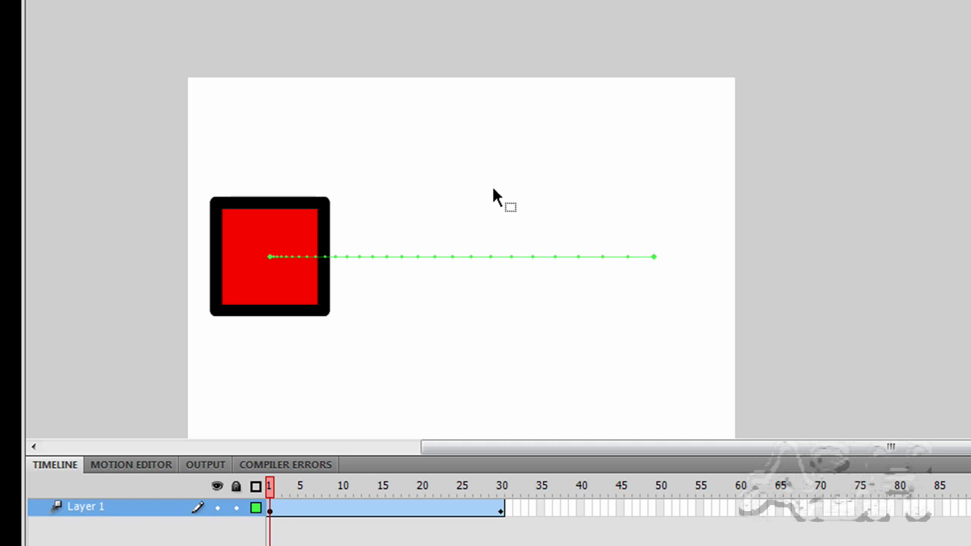
key(Return)
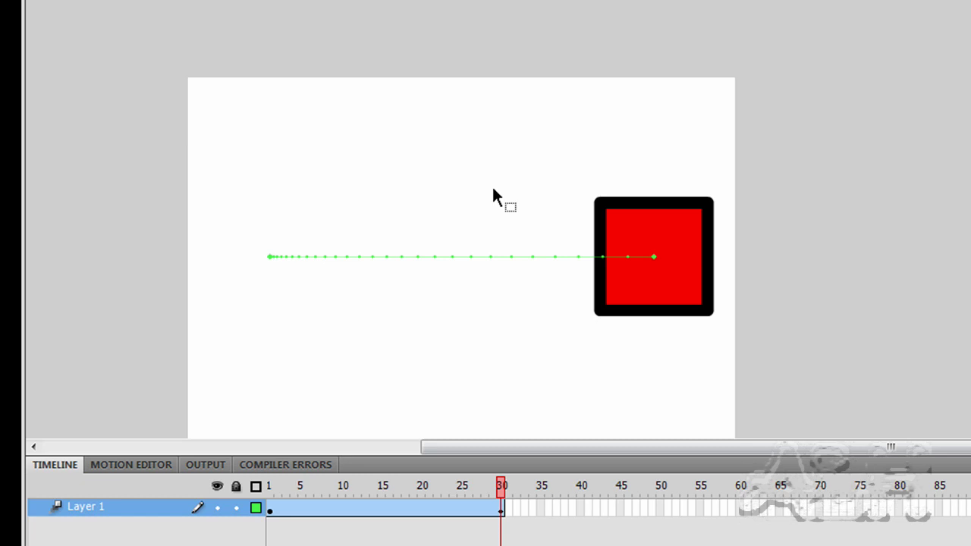
key(Return)
key(Return)
key(Return)
key(Return)
key(Return)
click(501, 515)
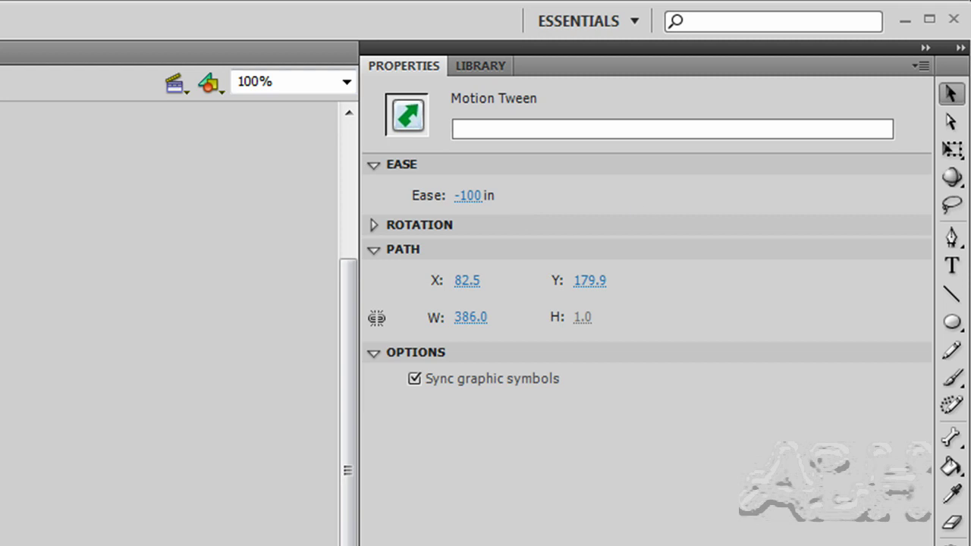
key(Escape)
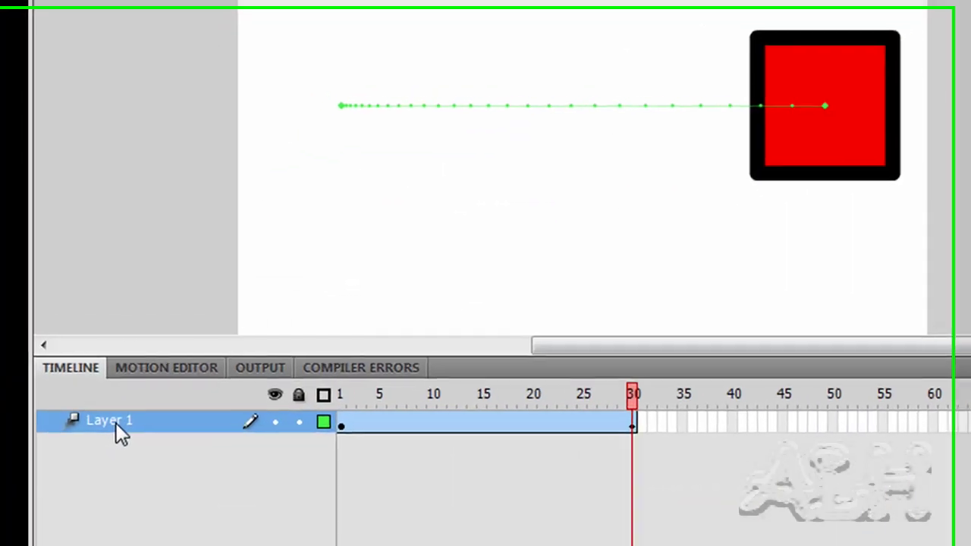
Rename Layer 1 to L2RSquare, fixing the misspelled letters in the name
double_click(117, 422)
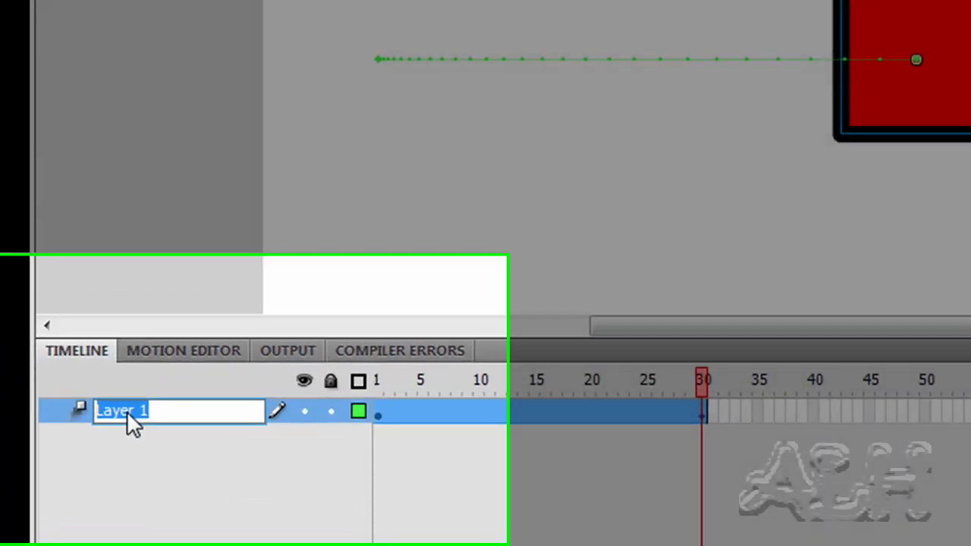
text(L2)
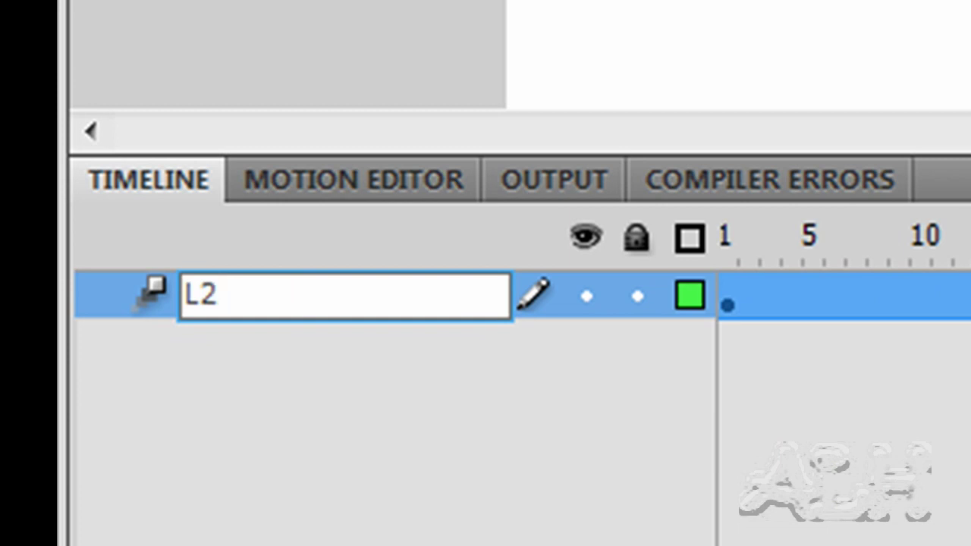
text(R)
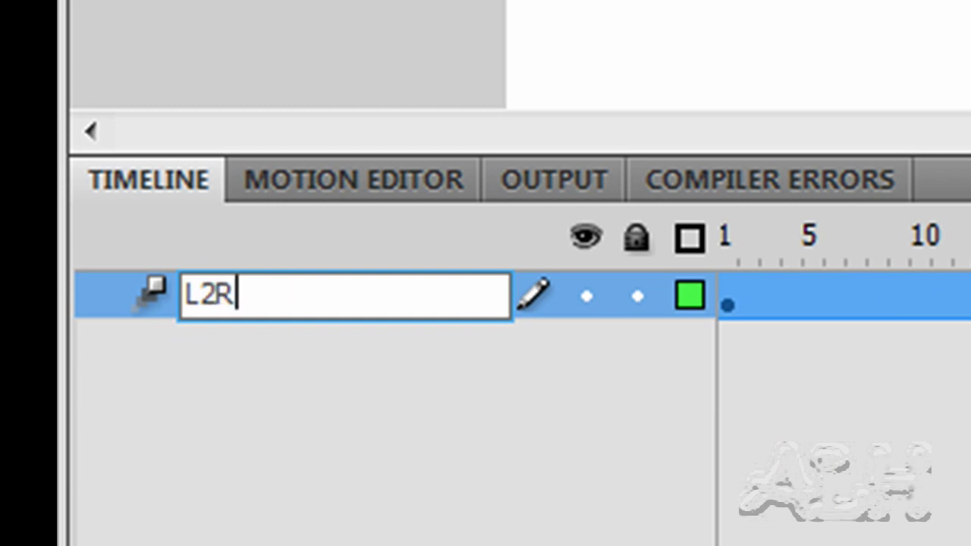
text(Sqaure)
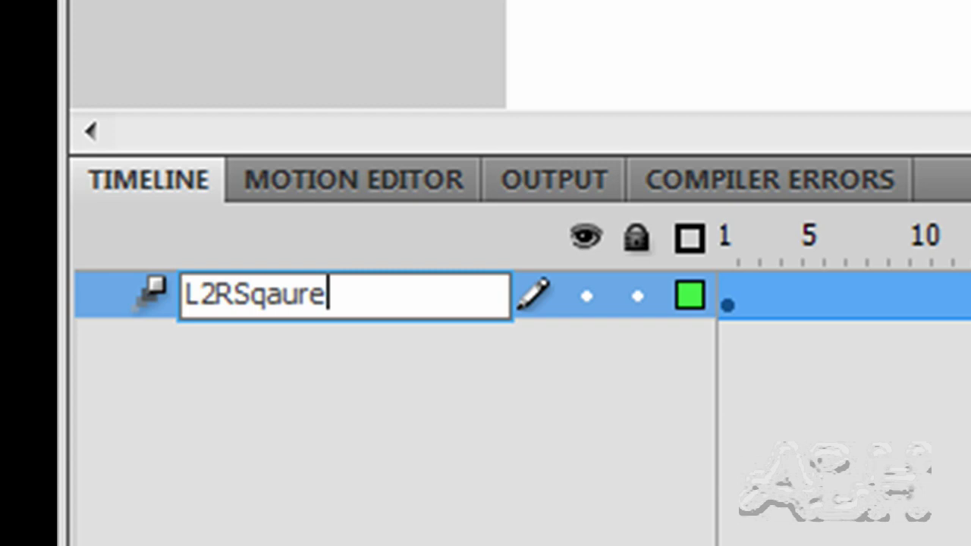
key(BackSpace)
key(BackSpace)
key(BackSpace)
key(BackSpace)
text(uare)
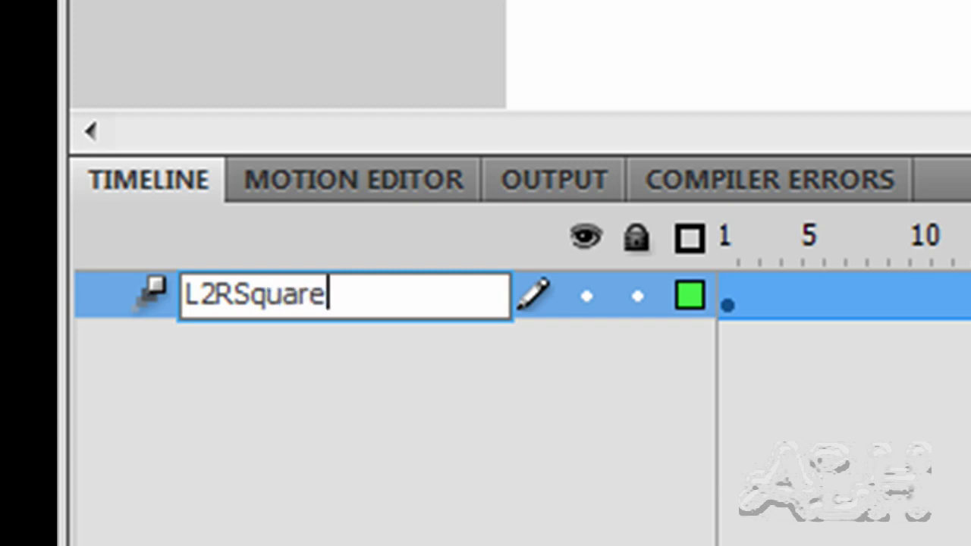
key(Return)
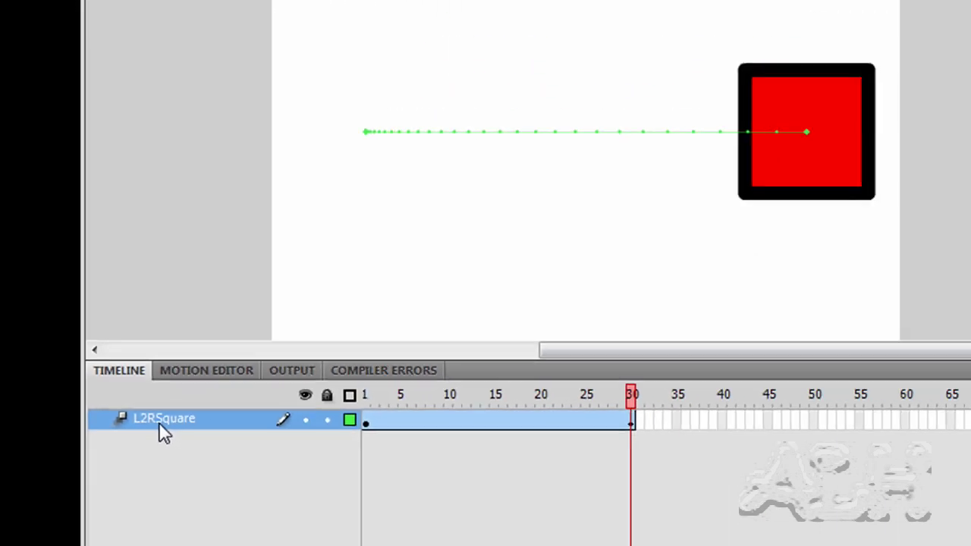
Add a new empty layer, Layer 8, above the L2RSquare layer
right_click(158, 432)
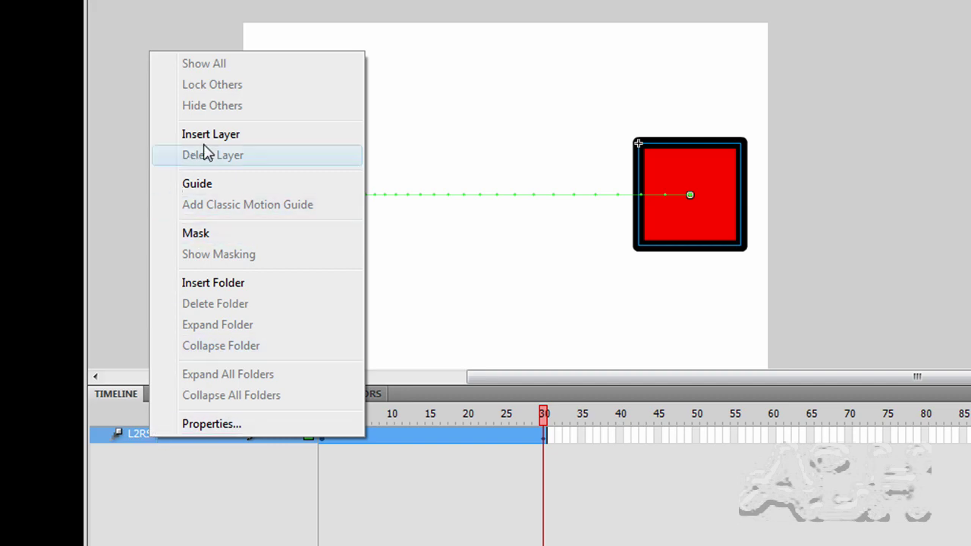
click(159, 529)
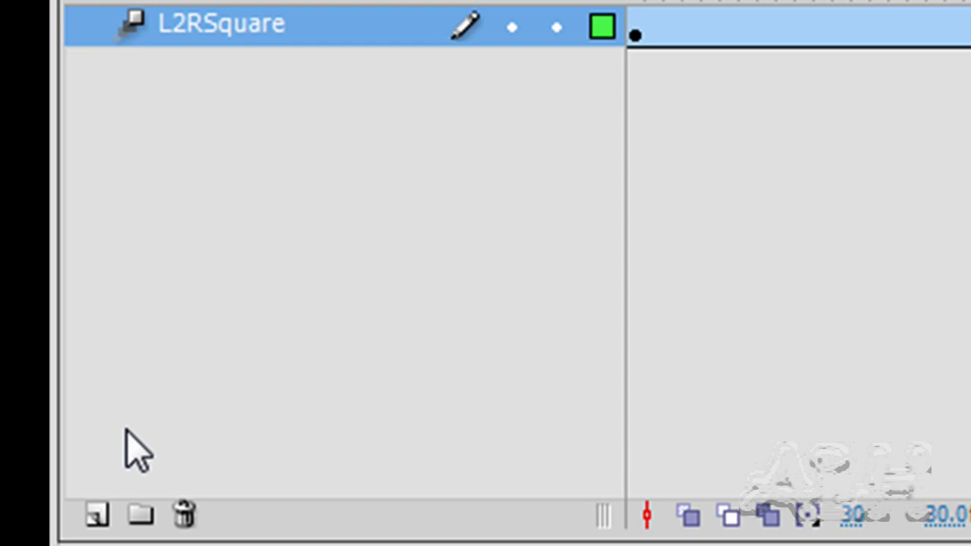
click(96, 516)
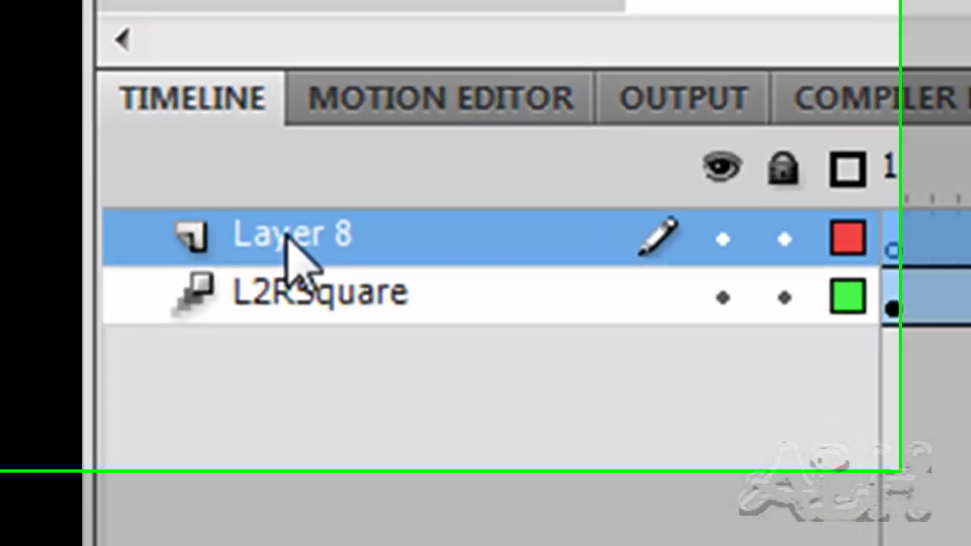
Rename Layer 8 to R2LCircle
double_click(288, 241)
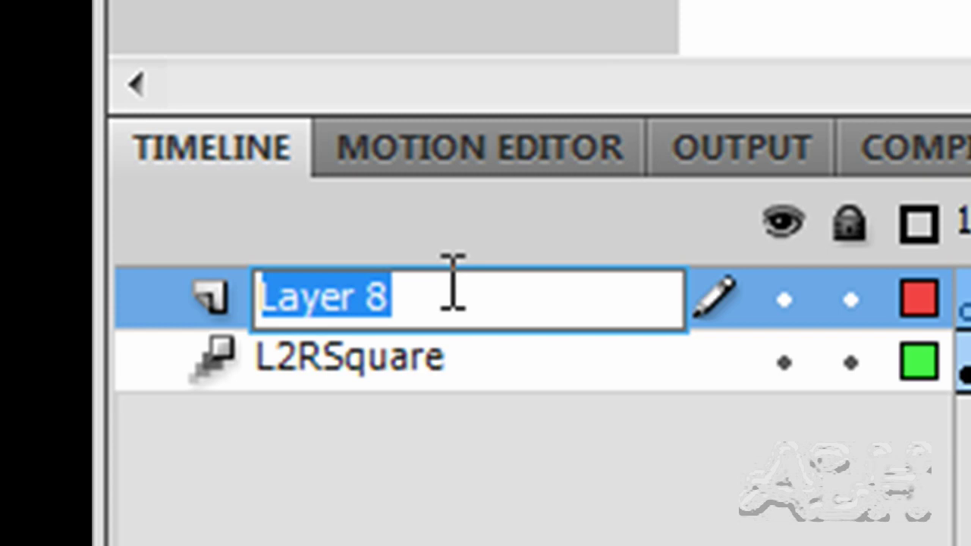
text(R2)
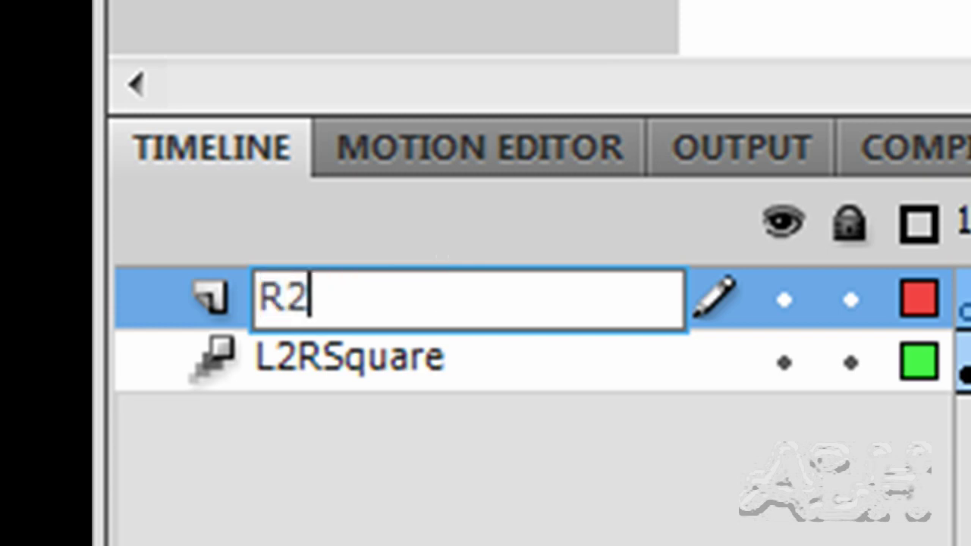
text(L)
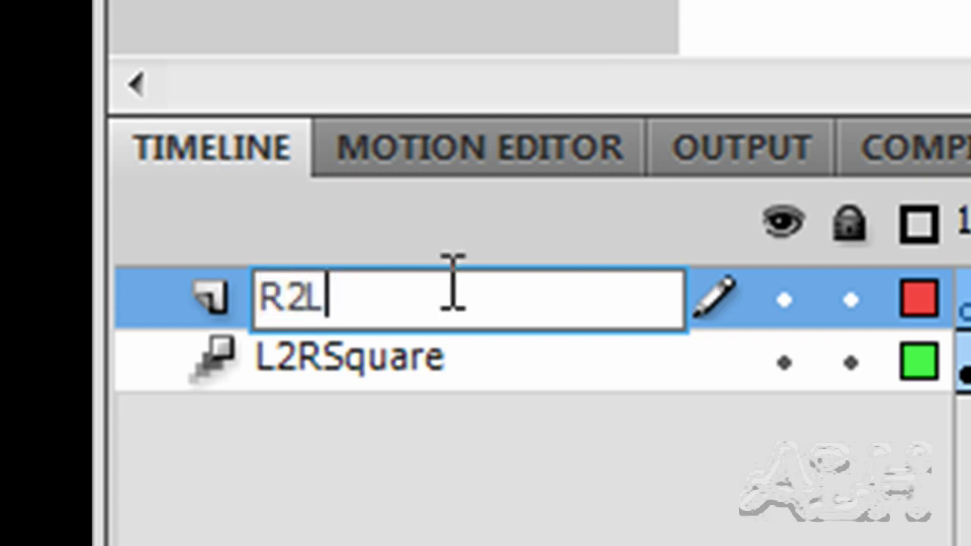
text(Circl)
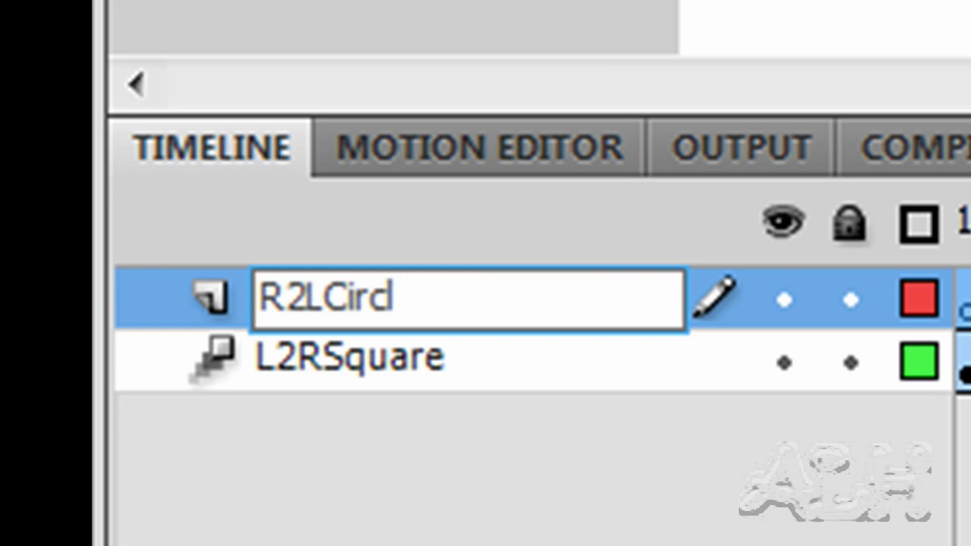
text(e)
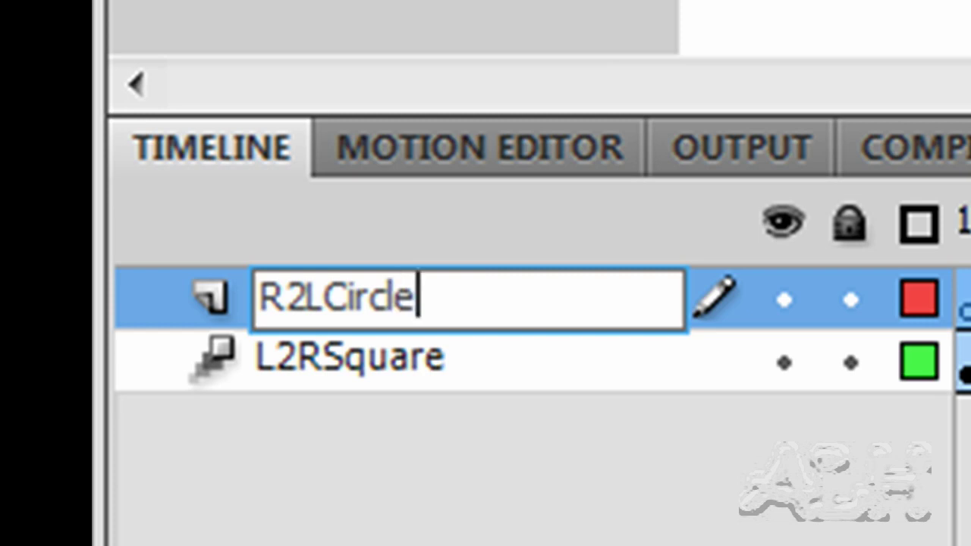
key(Return)
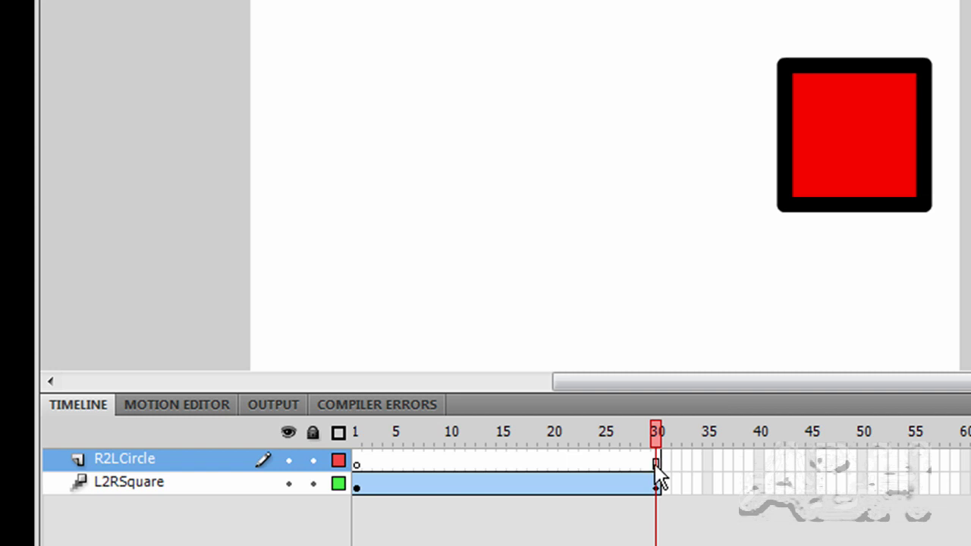
Extend the empty R2LCircle layer to frame 30 to match the square's tween
drag(656, 466, 627, 466)
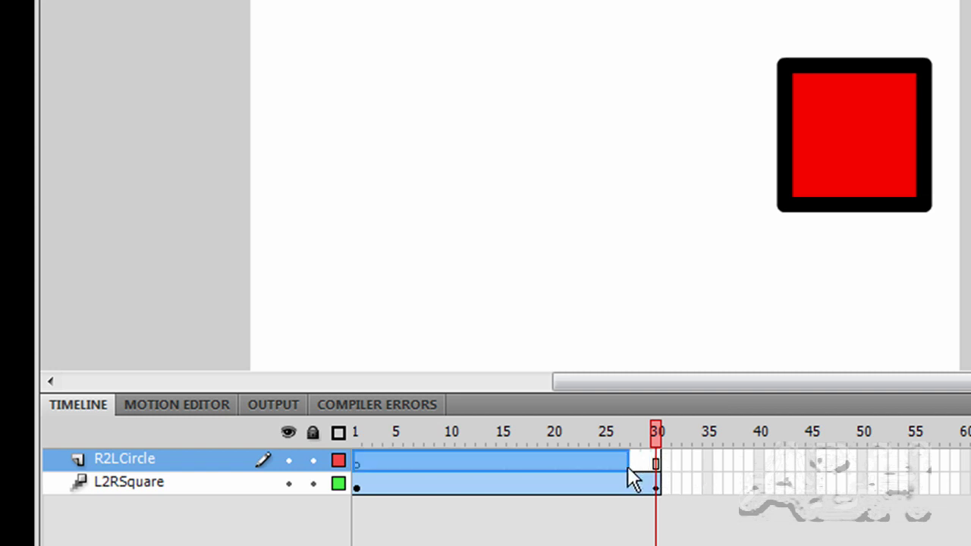
click(654, 467)
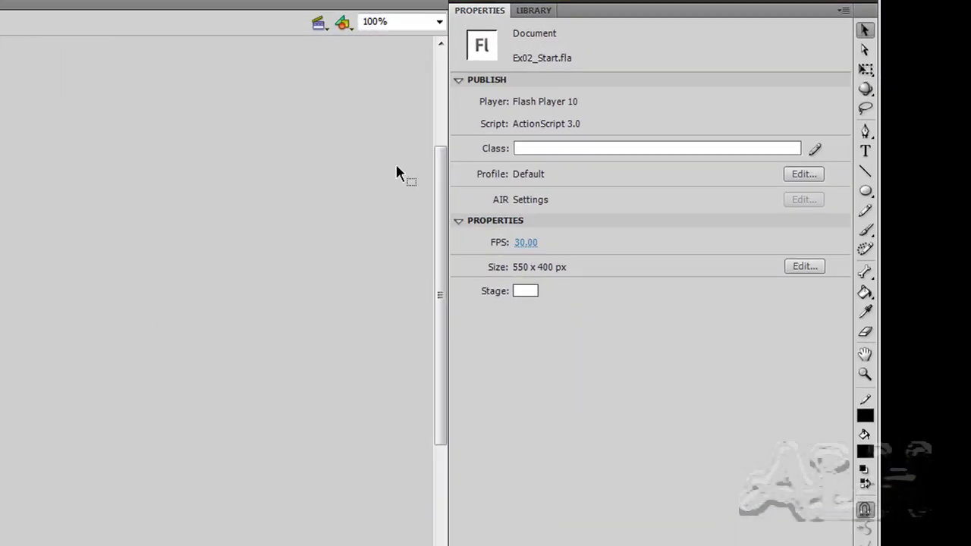
Set the Oval tool to a red #FF0000 fill with a 12-point stroke
click(866, 193)
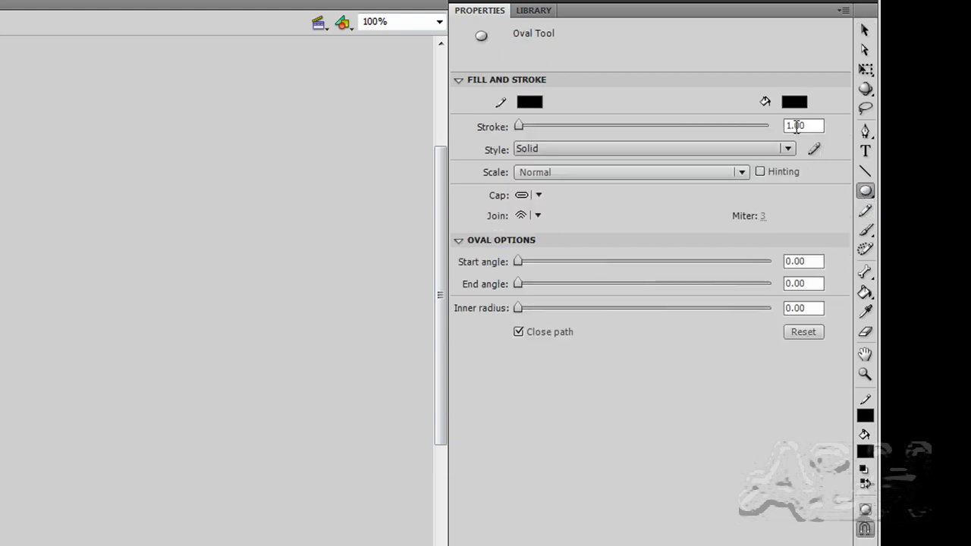
click(795, 105)
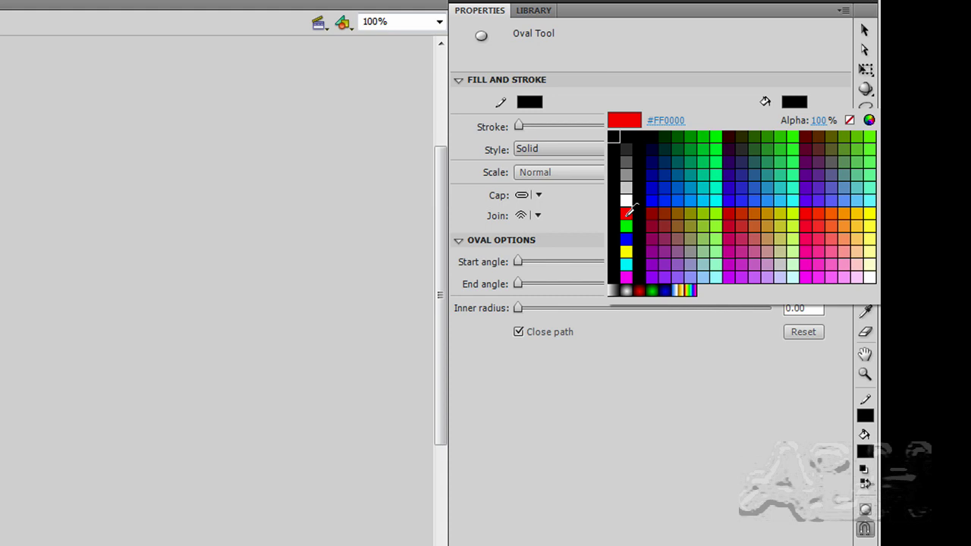
click(626, 213)
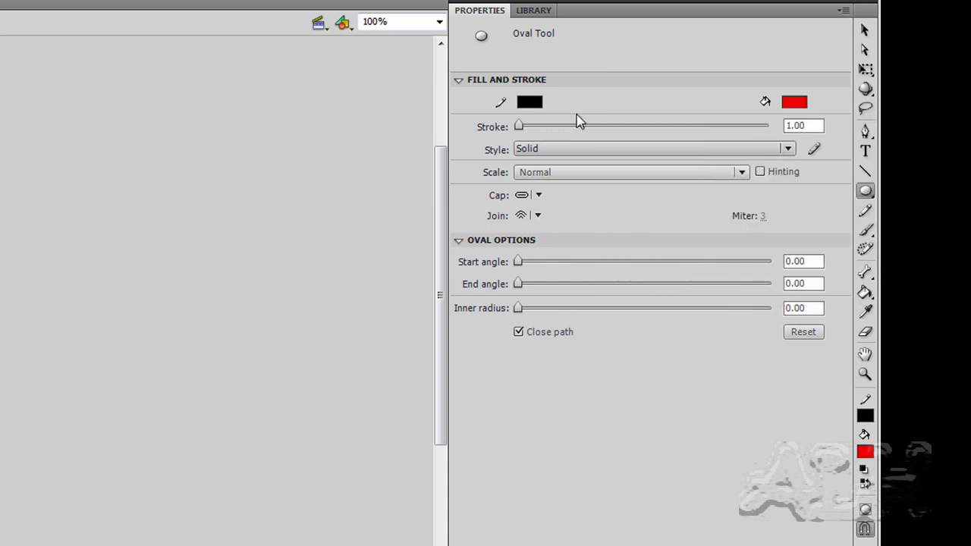
click(790, 127)
text(2LCircle)
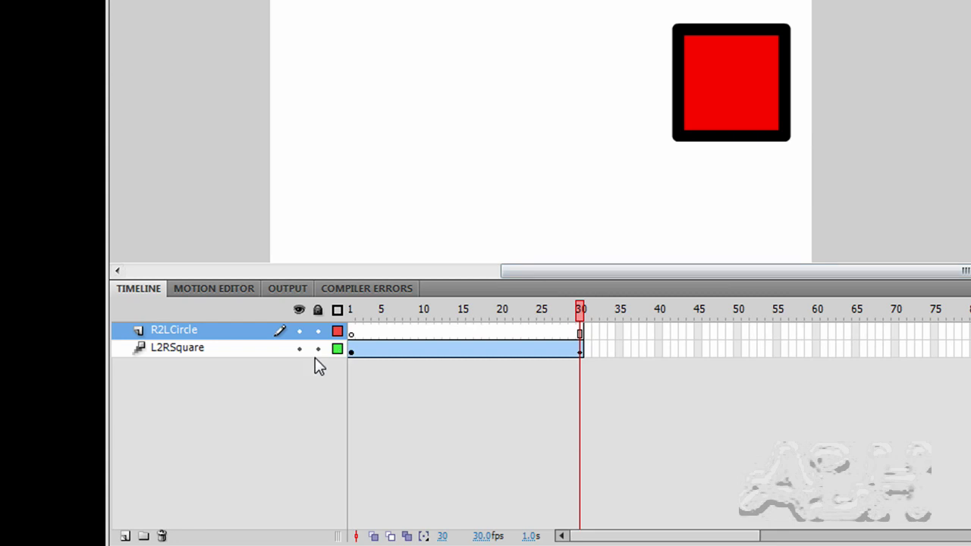
At frame 1 of R2LCircle, draw a red circle covering the square
click(352, 334)
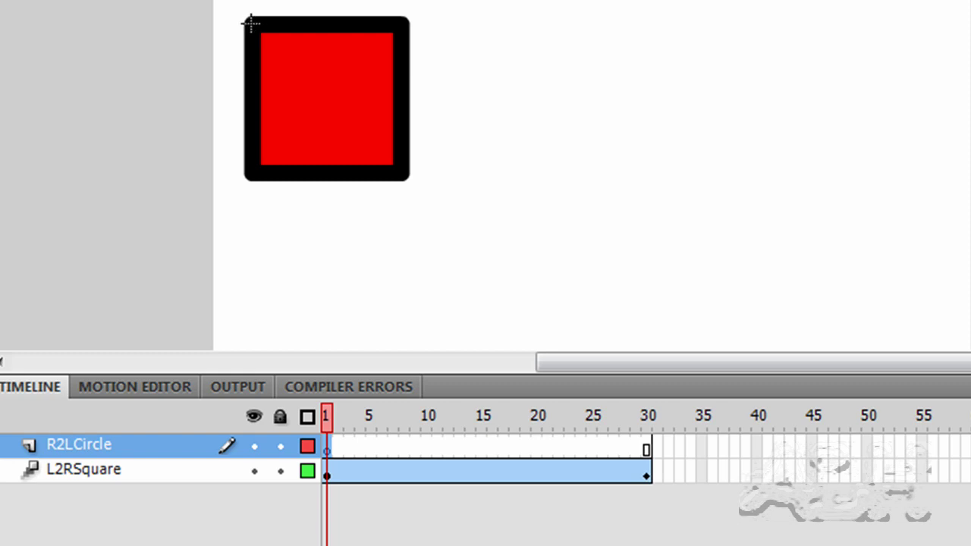
drag(251, 23, 352, 184)
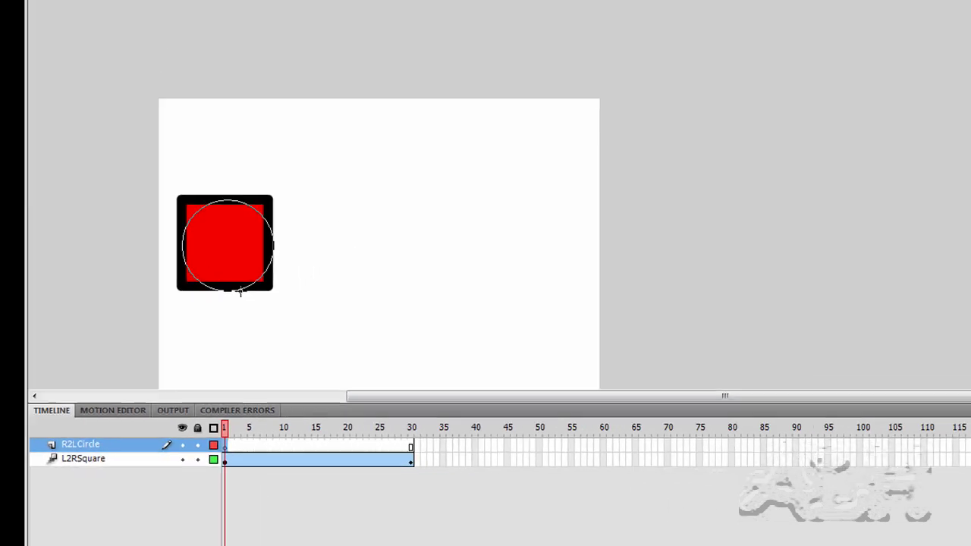
drag(240, 292, 240, 293)
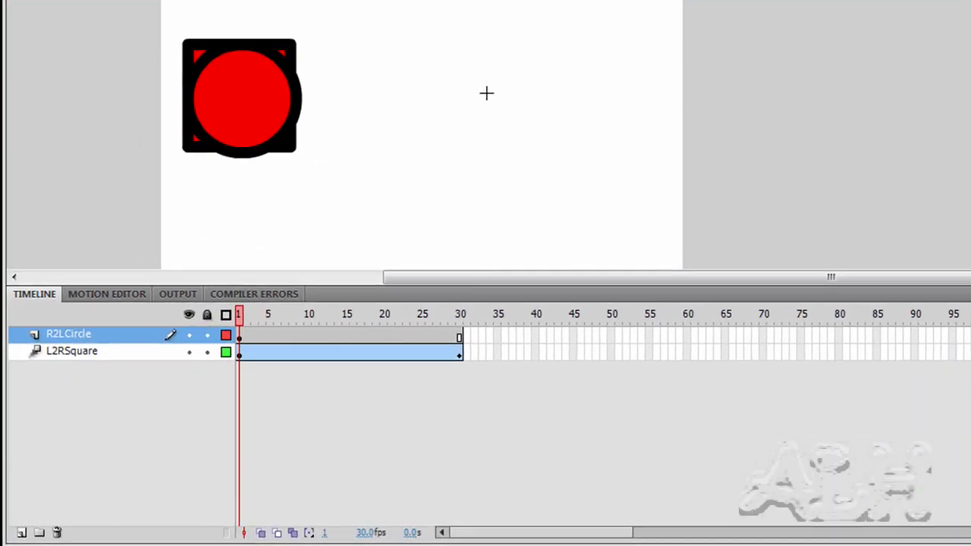
key(Return)
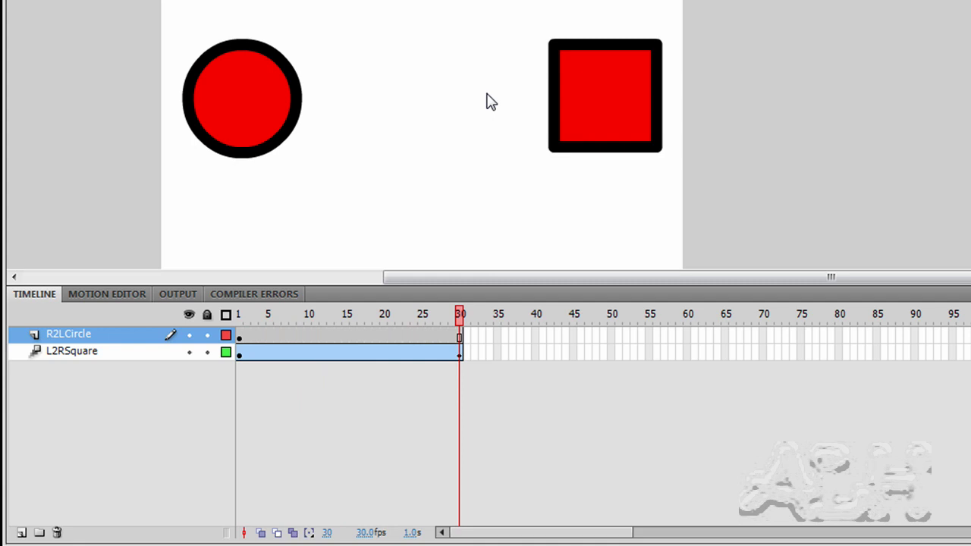
key(Return)
drag(460, 315, 366, 326)
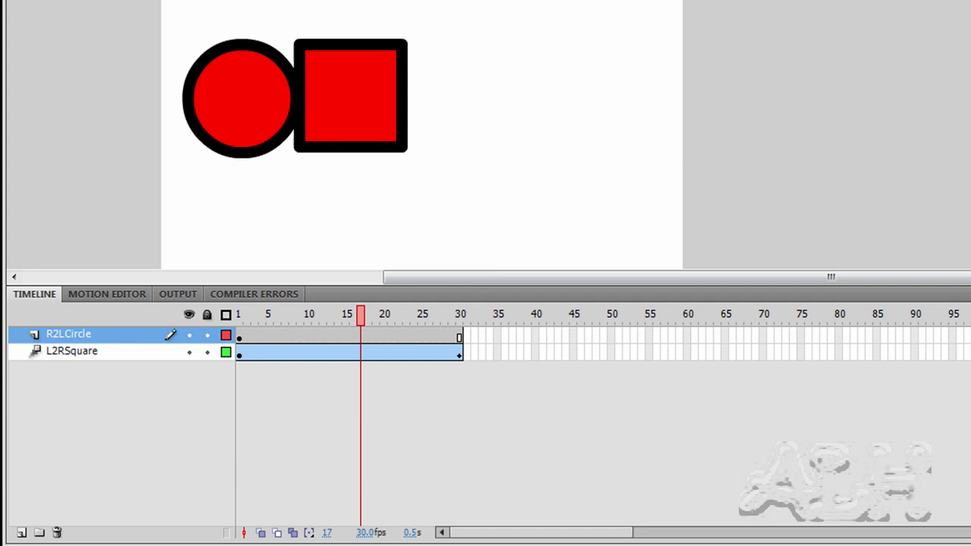
key(Return)
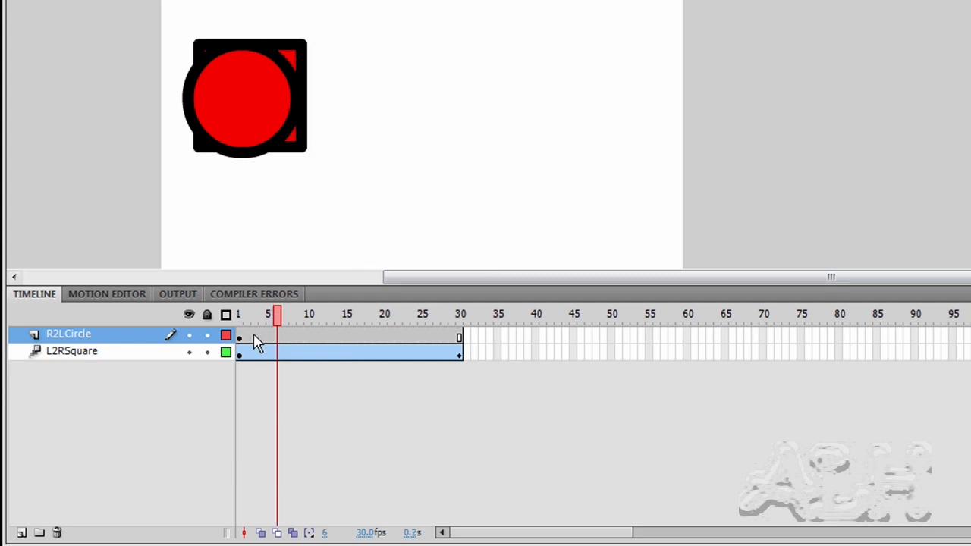
Give the circle a motion tween on R2LCircle, accepting its conversion to a symbol
click(297, 342)
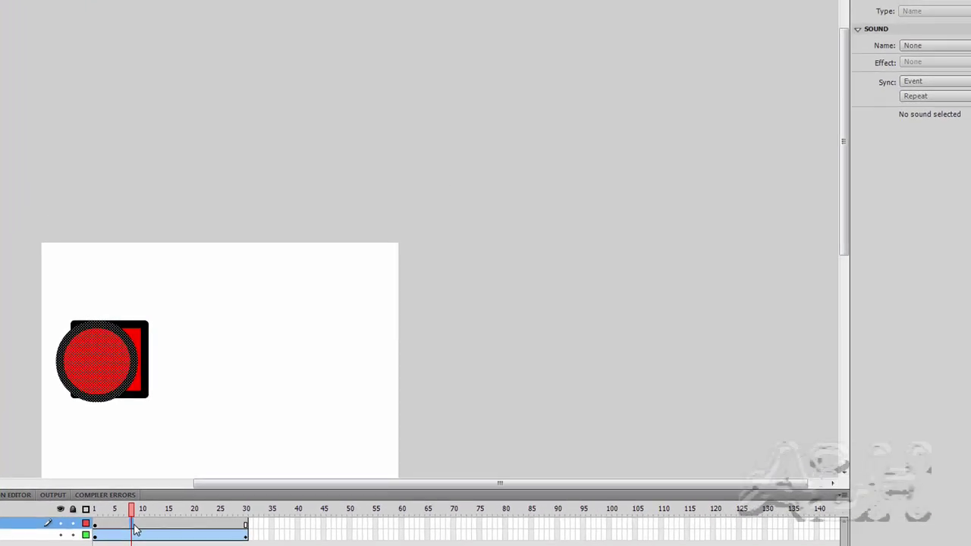
right_click(135, 529)
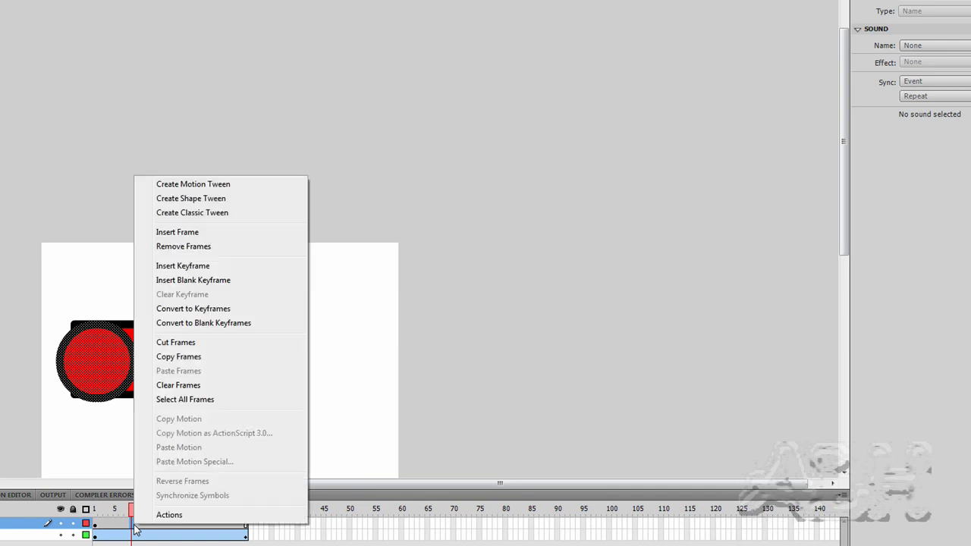
click(196, 184)
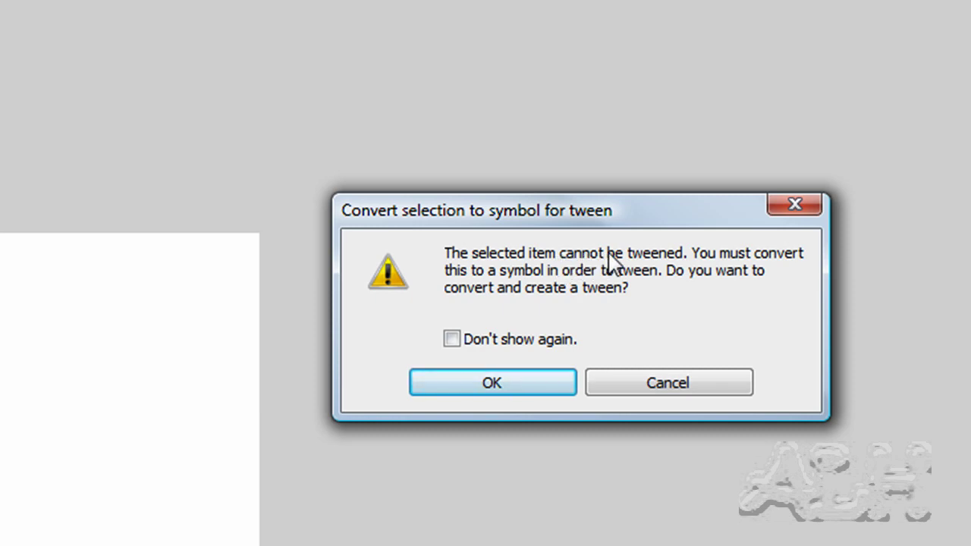
click(492, 382)
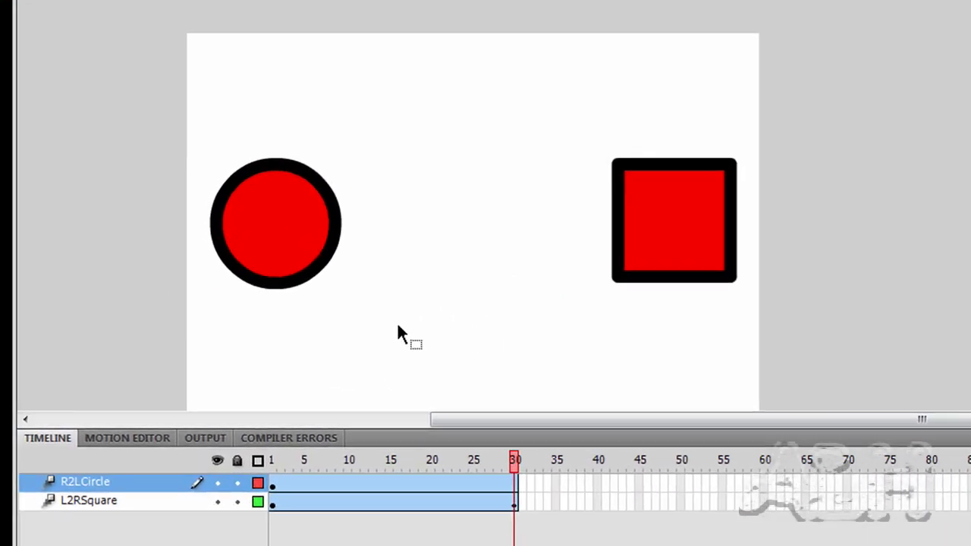
Select the circle to see it is a Movie Clip instance of Symbol 2, 126 × 126
click(289, 228)
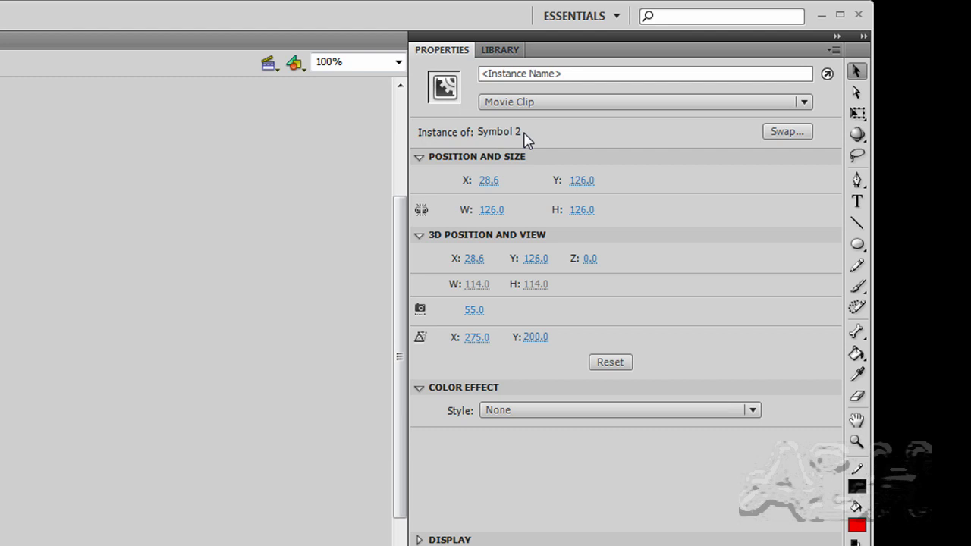
In the Library, rename Symbol 2 to Circle and Symbol 1 to Square
click(501, 50)
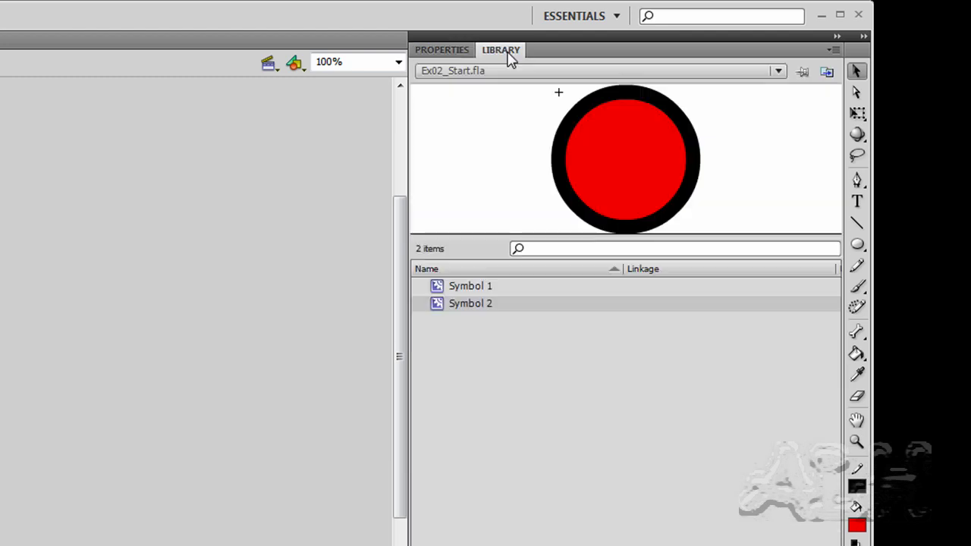
double_click(475, 305)
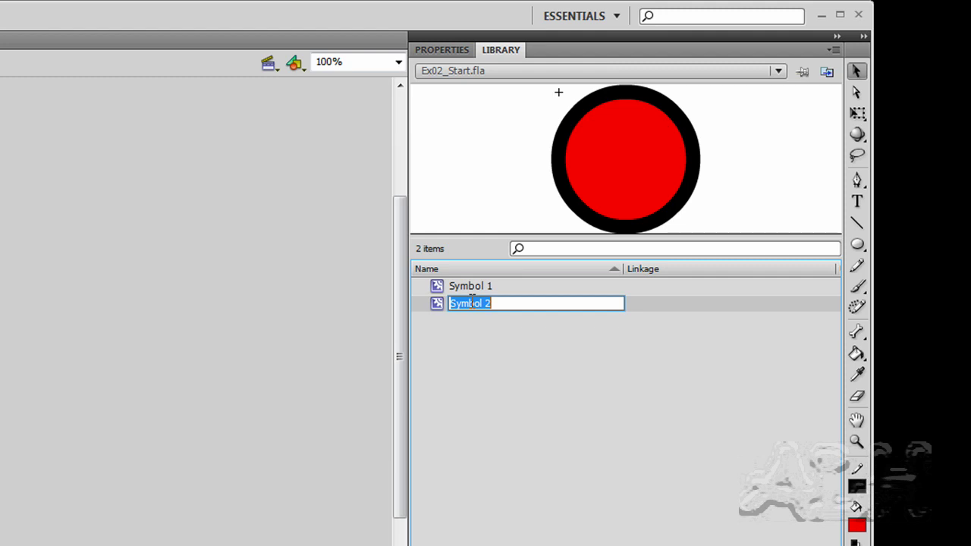
text(Circle)
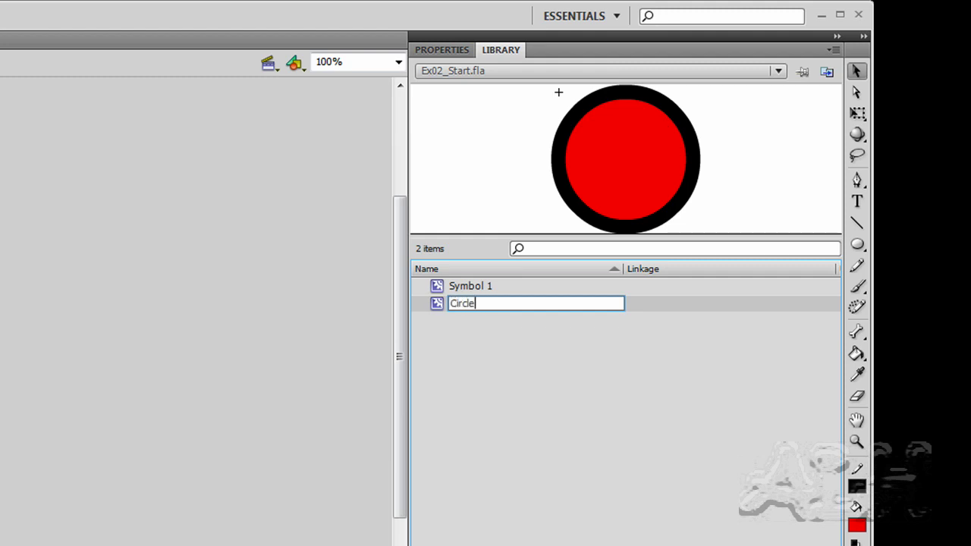
key(Return)
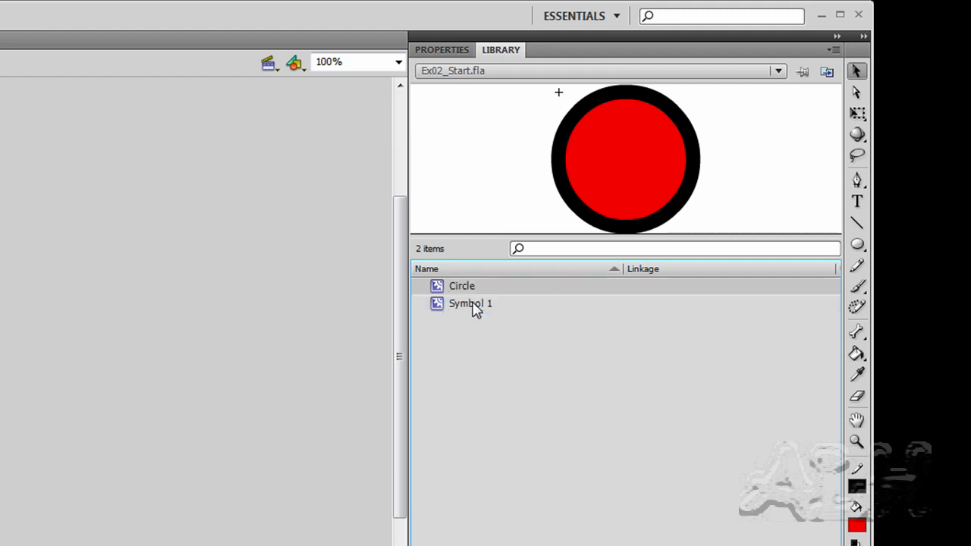
click(470, 307)
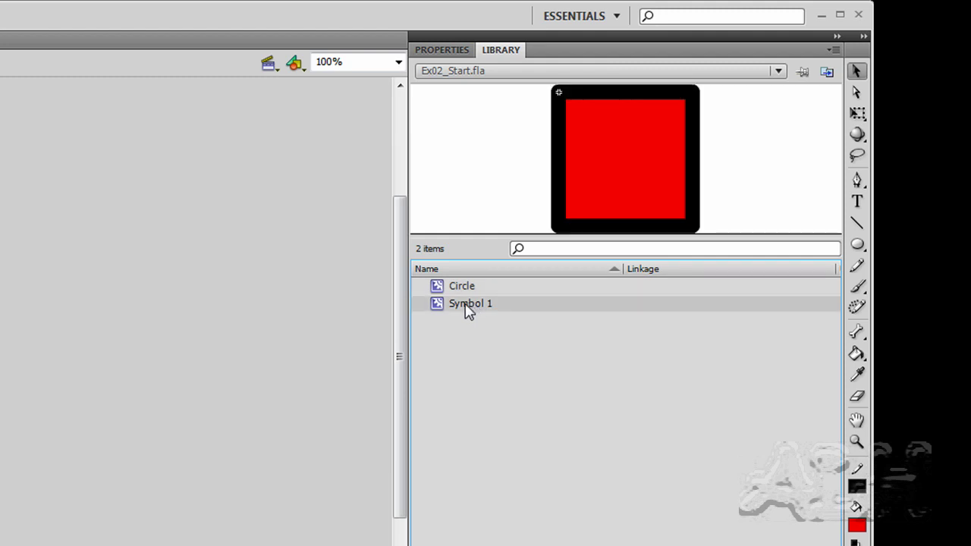
double_click(467, 308)
text(Square)
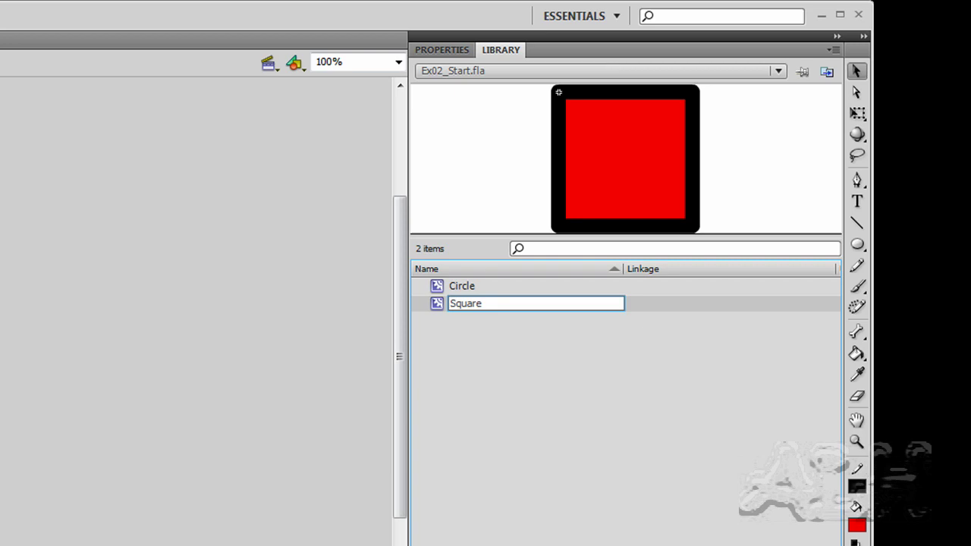
key(Return)
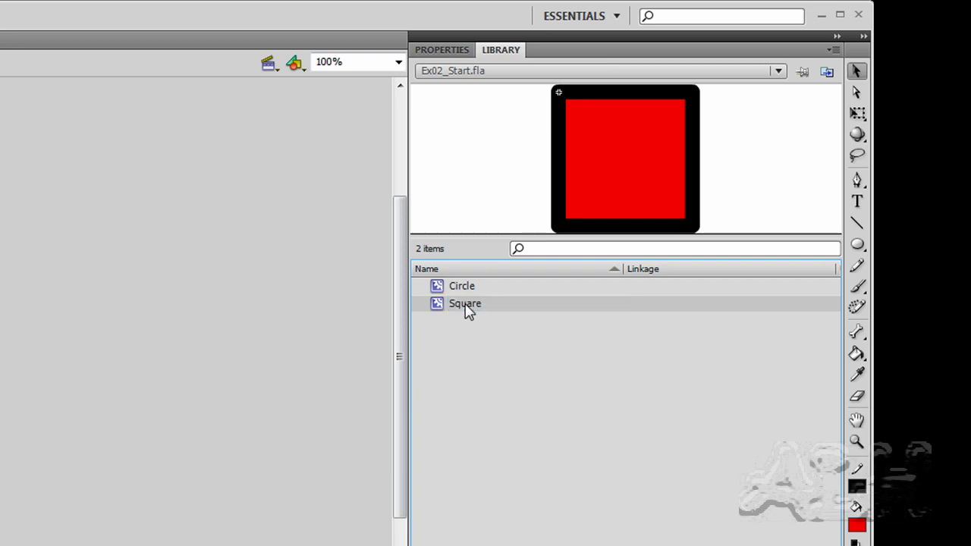
click(457, 52)
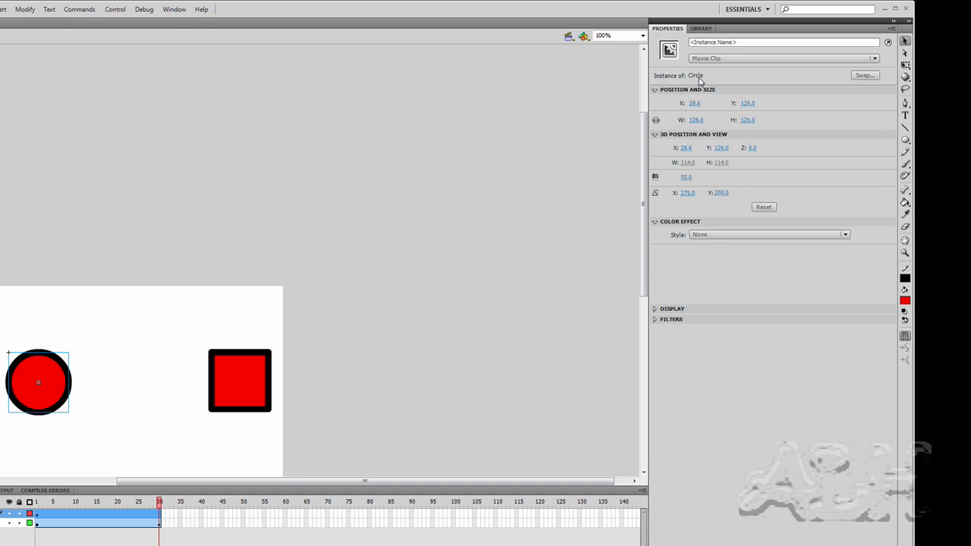
Select the square to confirm it is a Movie Clip instance of Square at X 414.6
click(233, 383)
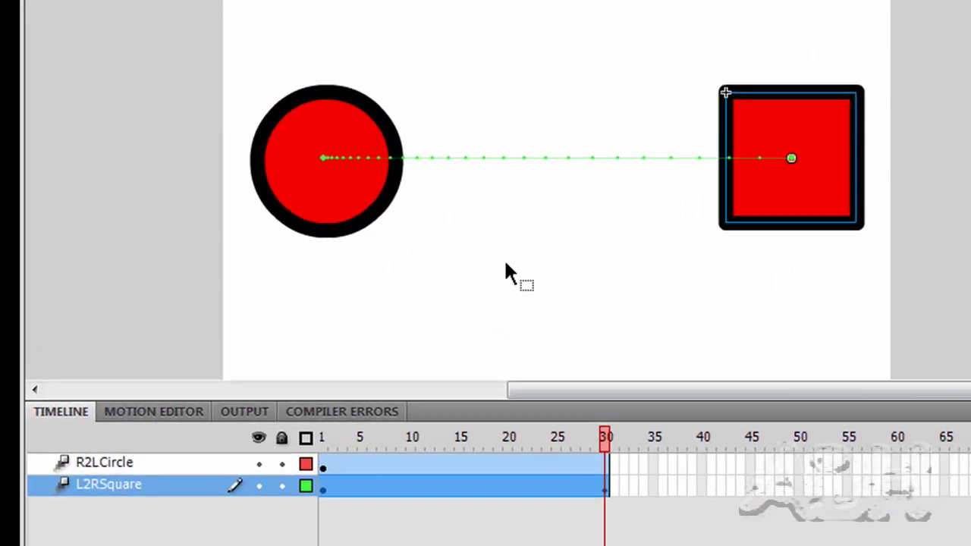
At frame 30 of R2LCircle, move the circle to sit centred over the square at stage right
click(604, 463)
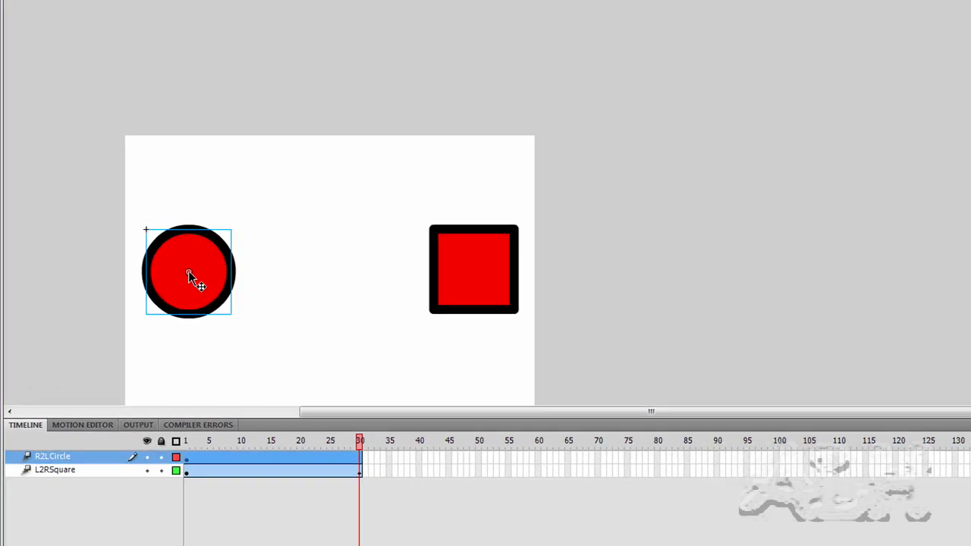
drag(188, 271, 377, 271)
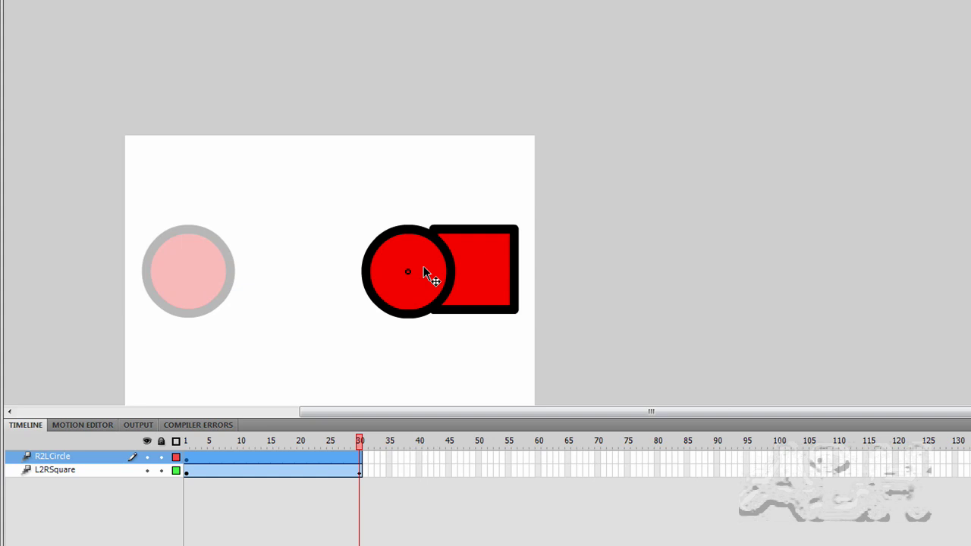
drag(423, 268, 474, 268)
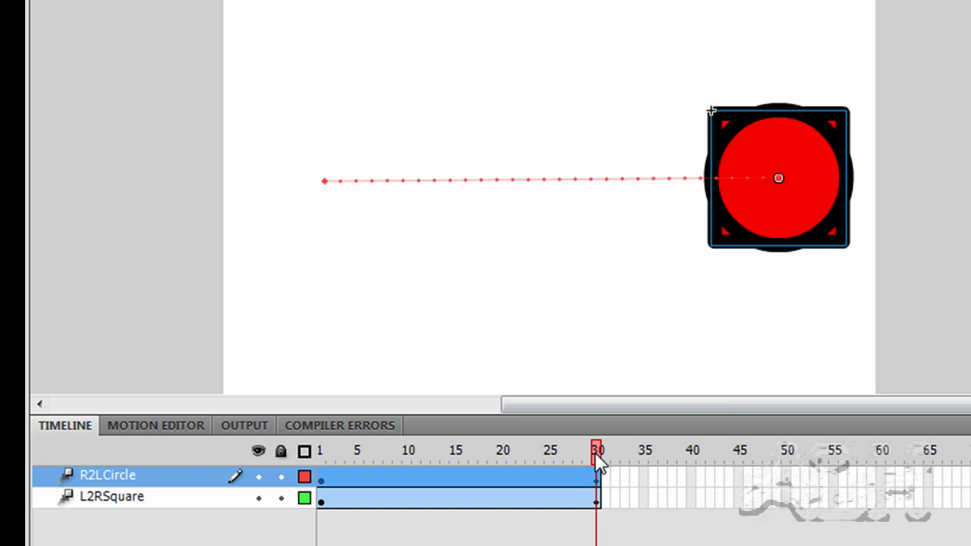
drag(595, 452, 460, 454)
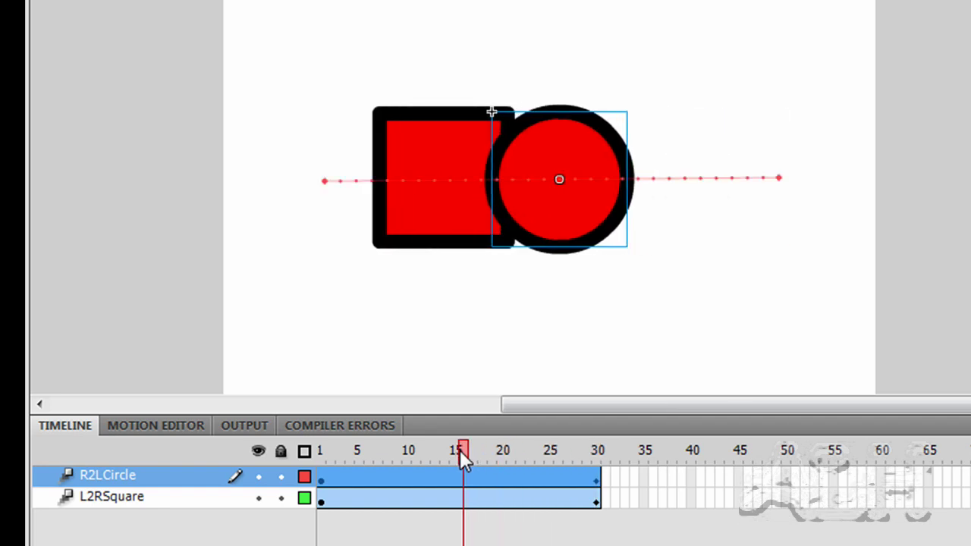
key(Return)
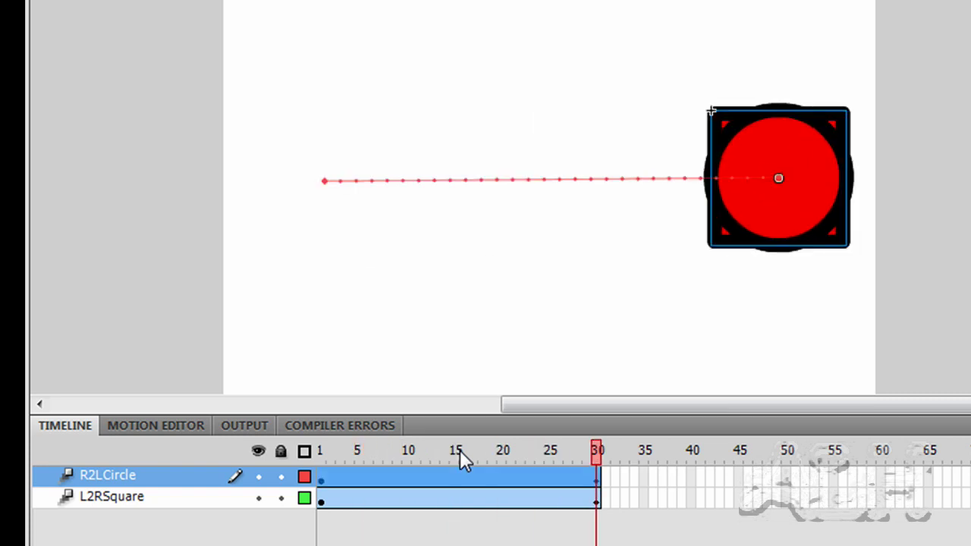
key(comma)
key(comma)
key(comma)
key(comma)
key(comma)
key(comma)
key(comma)
key(comma)
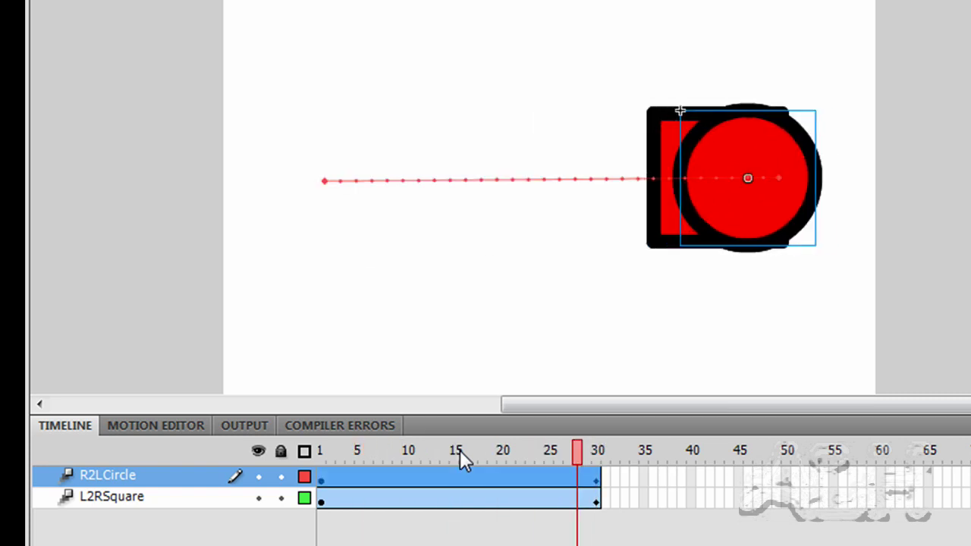
key(comma)
key(comma)
key(comma)
key(comma)
key(comma)
key(comma)
key(comma)
key(comma)
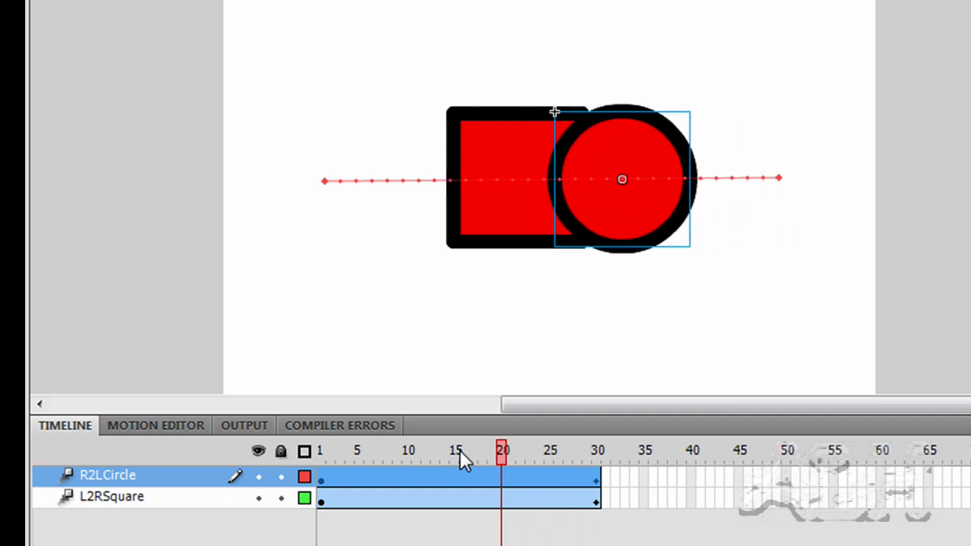
key(comma)
key(comma)
key(comma)
key(comma)
key(comma)
key(comma)
key(comma)
key(comma)
key(comma)
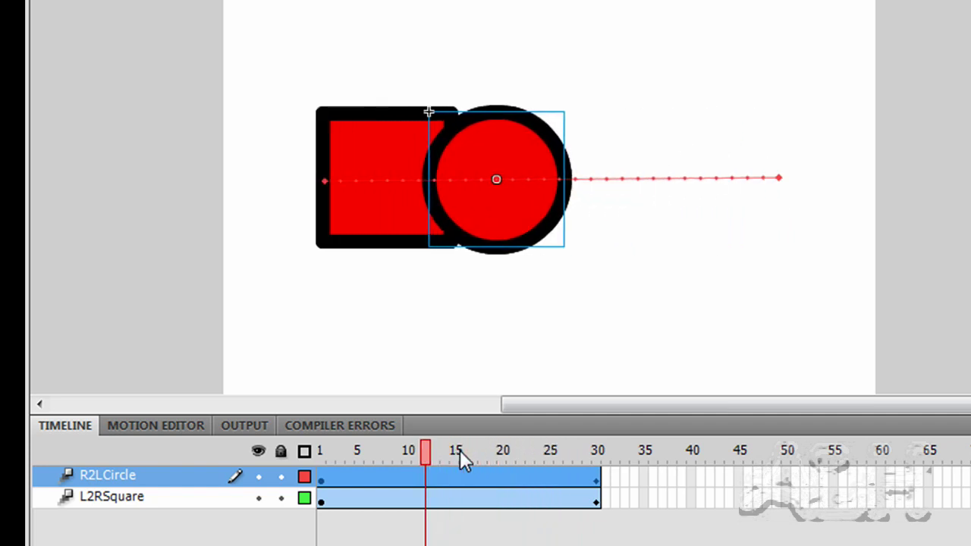
key(comma)
key(comma)
key(comma)
key(comma)
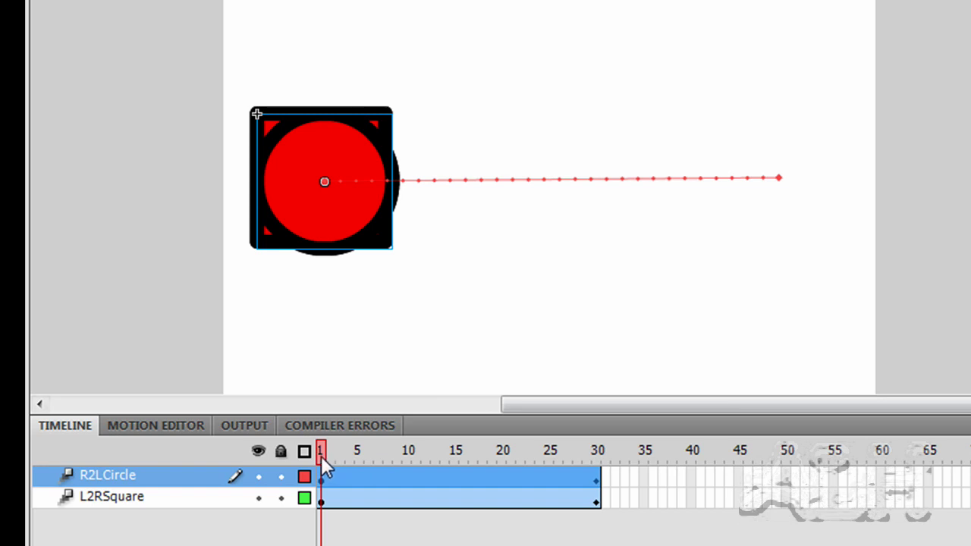
Drag the R2LCircle layer beneath L2RSquare and play the animation twice to check stacking
mouse_move(320, 457)
mouse_down()
mouse_move(548, 452)
mouse_move(319, 455)
mouse_up()
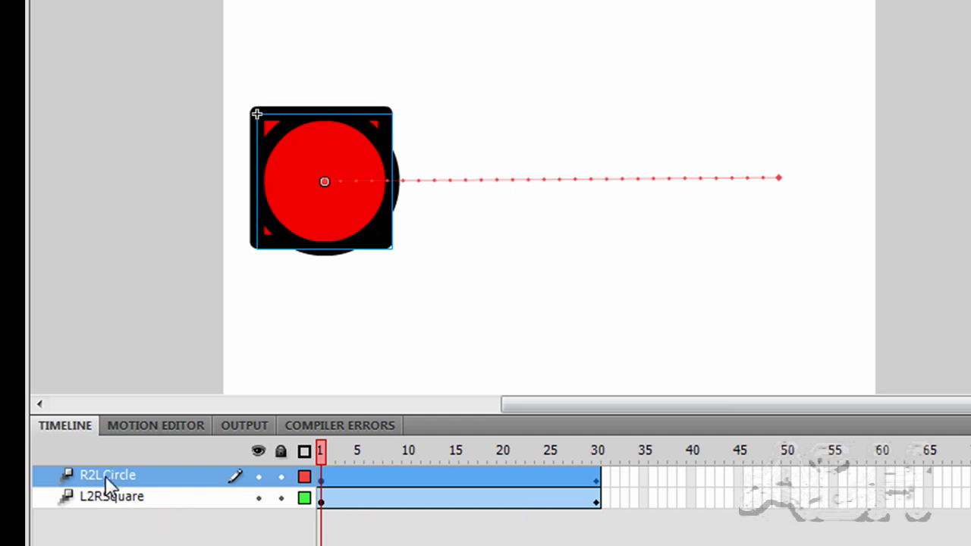
drag(96, 477, 103, 516)
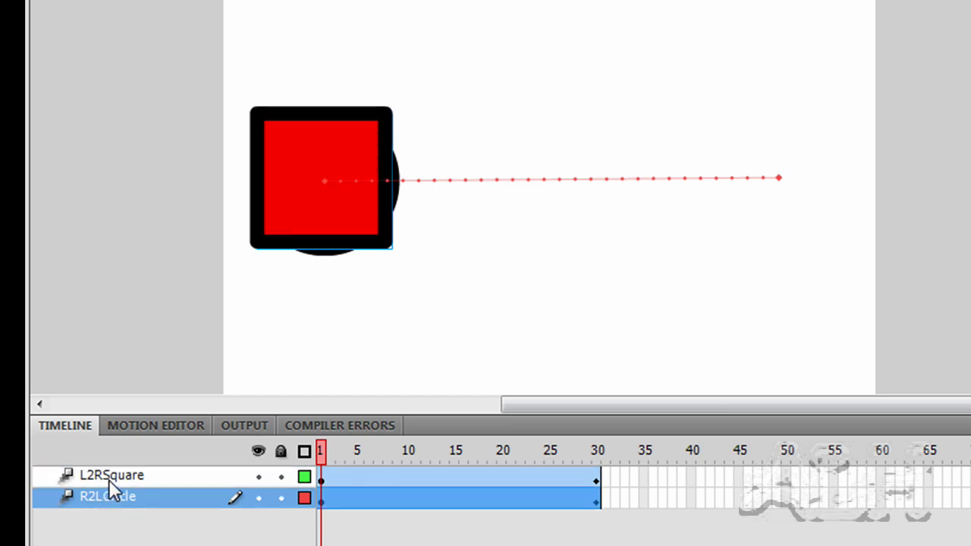
key(Return)
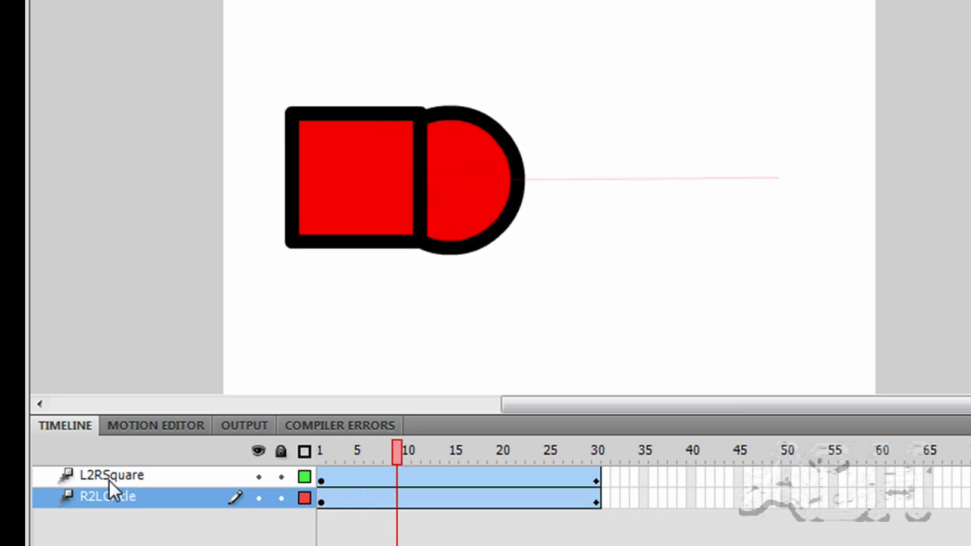
key(Return)
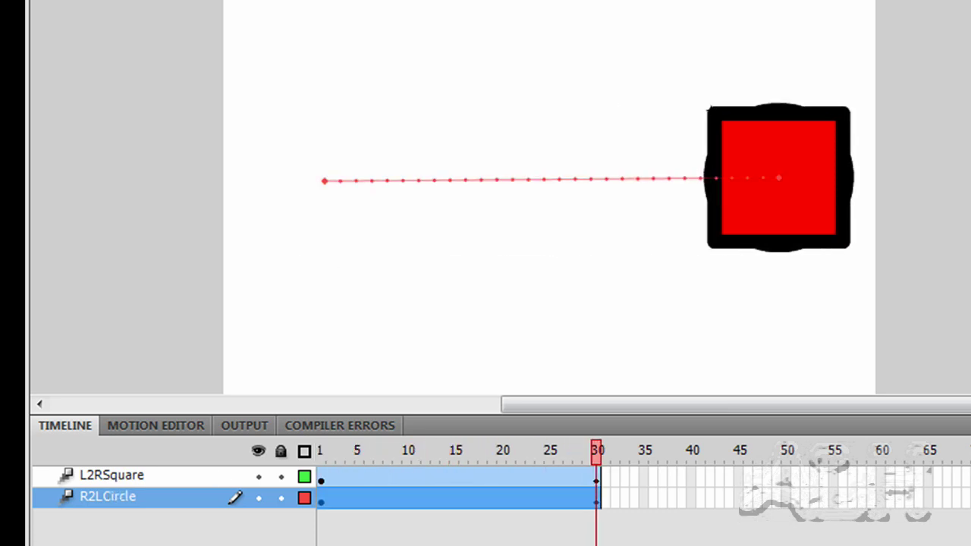
Apply Reverse Keyframes to the circle's tween span on the R2LCircle layer
click(789, 204)
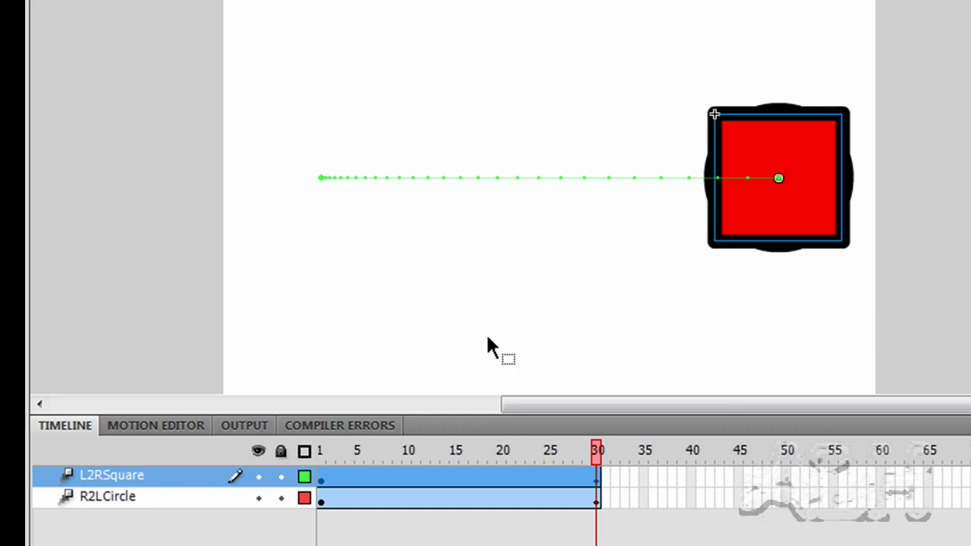
click(379, 500)
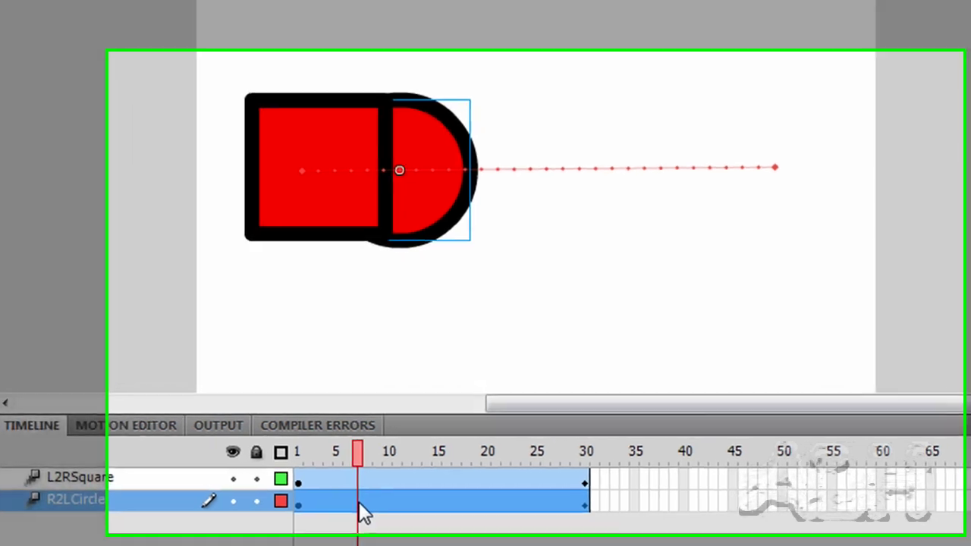
right_click(379, 498)
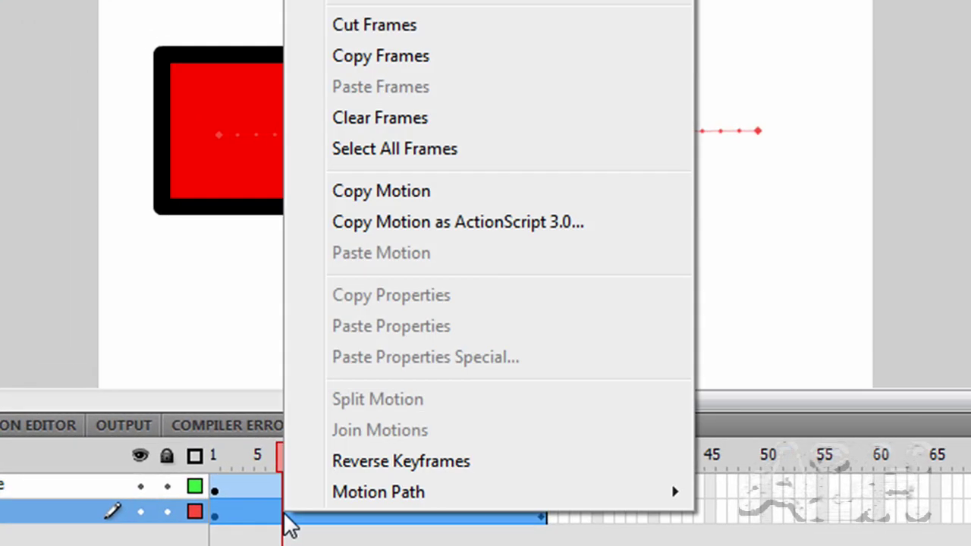
click(411, 462)
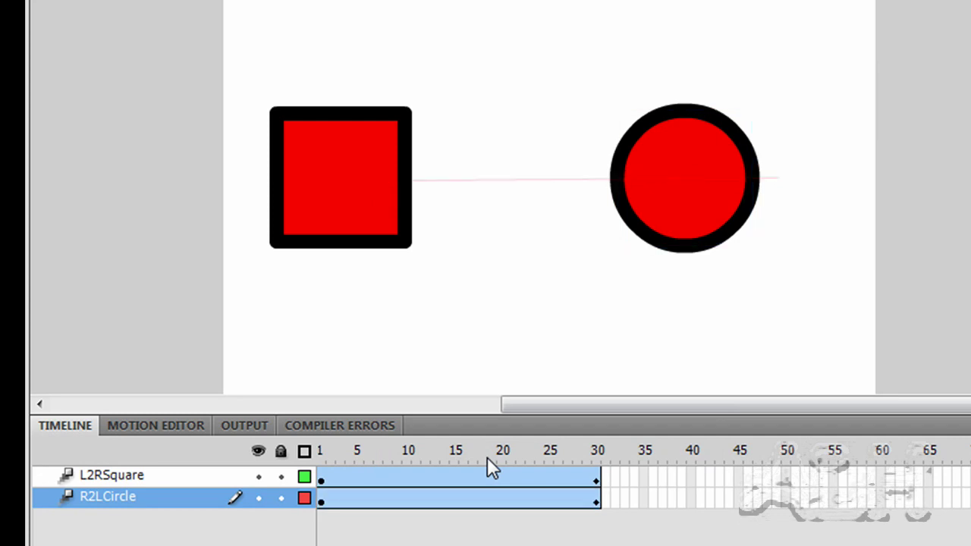
Play the animation twice and scrub back to around frame 23 to see the overlap
key(Return)
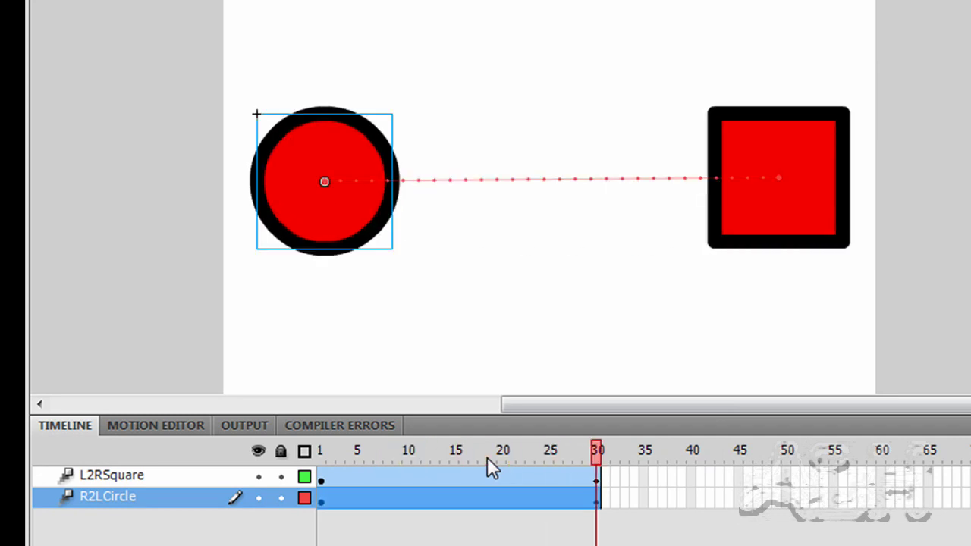
key(Return)
key(Return)
drag(598, 454, 502, 457)
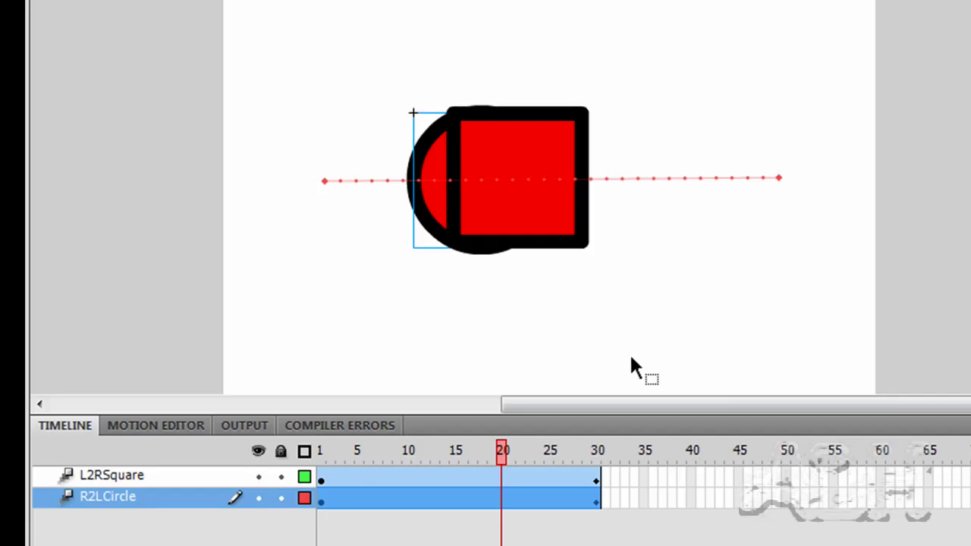
At about frame 19, drag the circle's path midpoint upward into an arc and preview it twice
drag(502, 453, 453, 456)
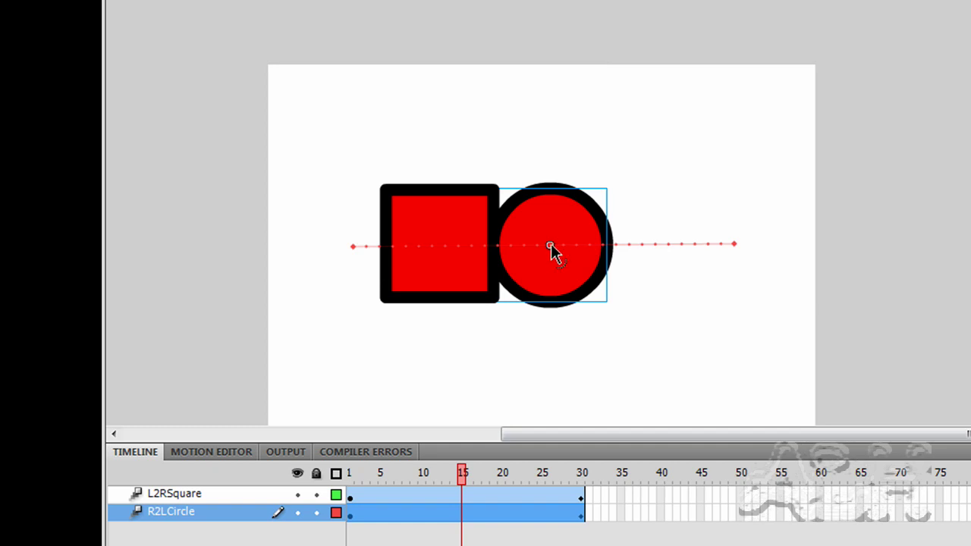
drag(551, 246, 506, 92)
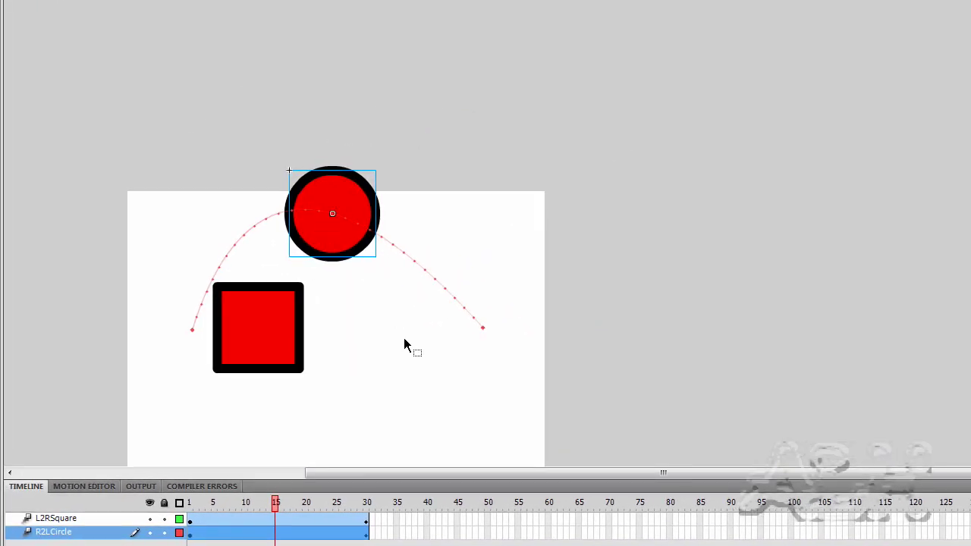
key(Return)
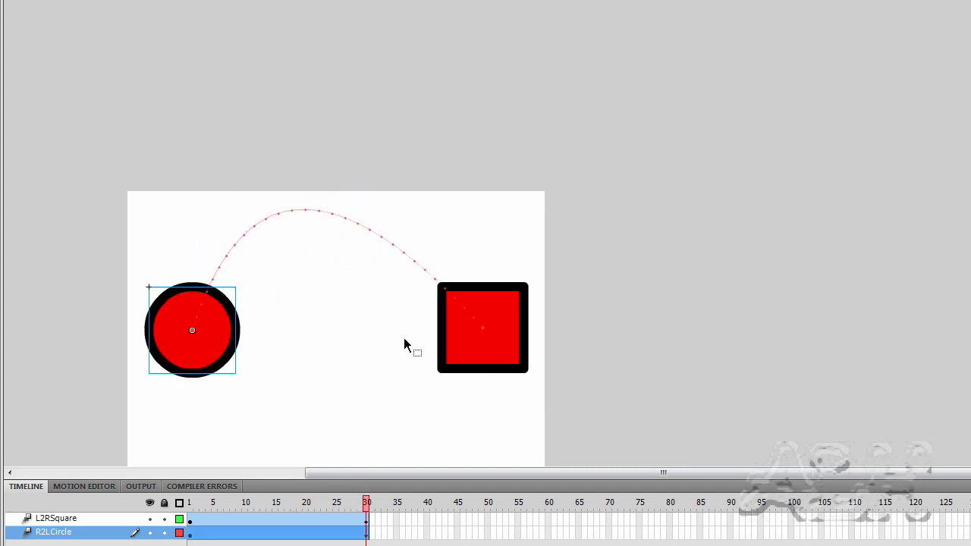
key(Return)
key(Return)
key(Return)
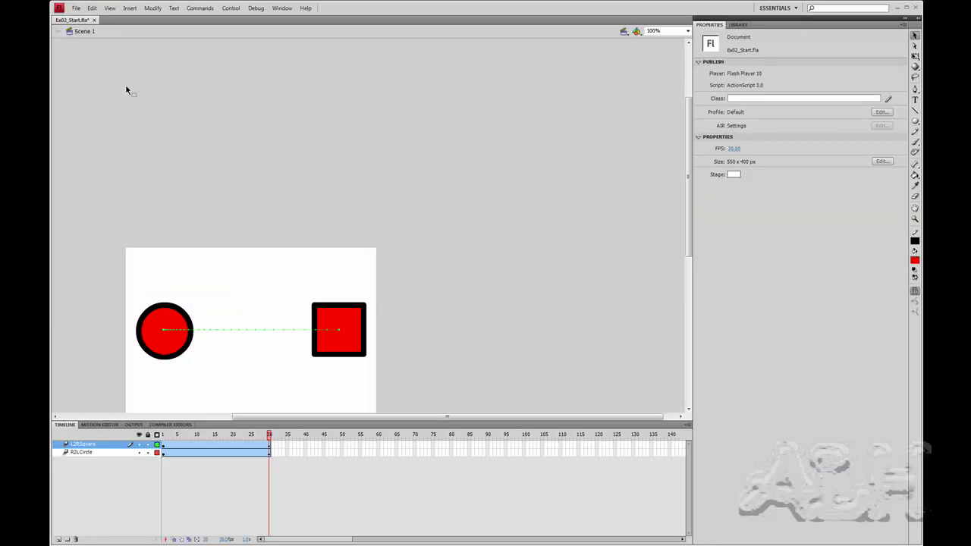
Save As Ex02_Practice.fla, replacing 'Start' with 'Practice' in the file name
click(76, 8)
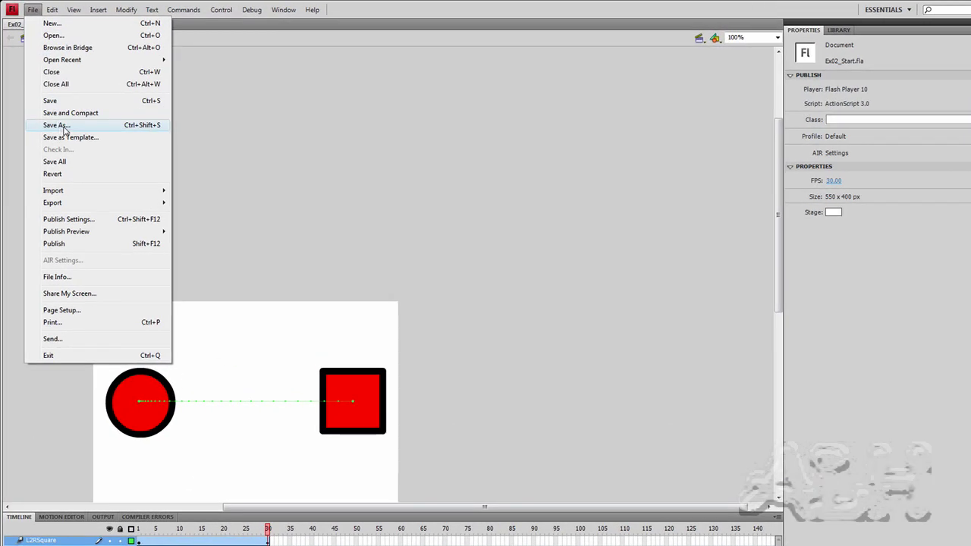
click(64, 126)
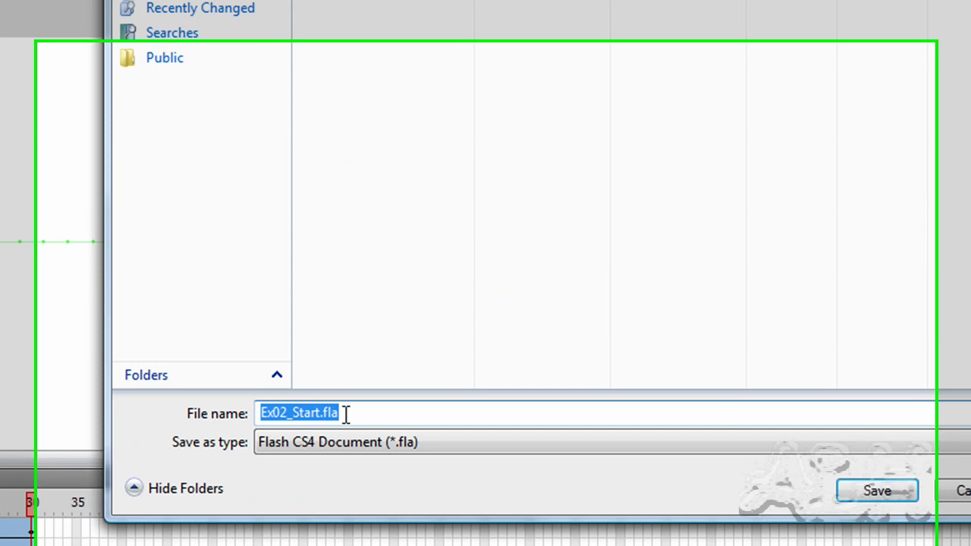
mouse_move(292, 415)
mouse_down()
mouse_move(307, 416)
mouse_move(303, 405)
mouse_up()
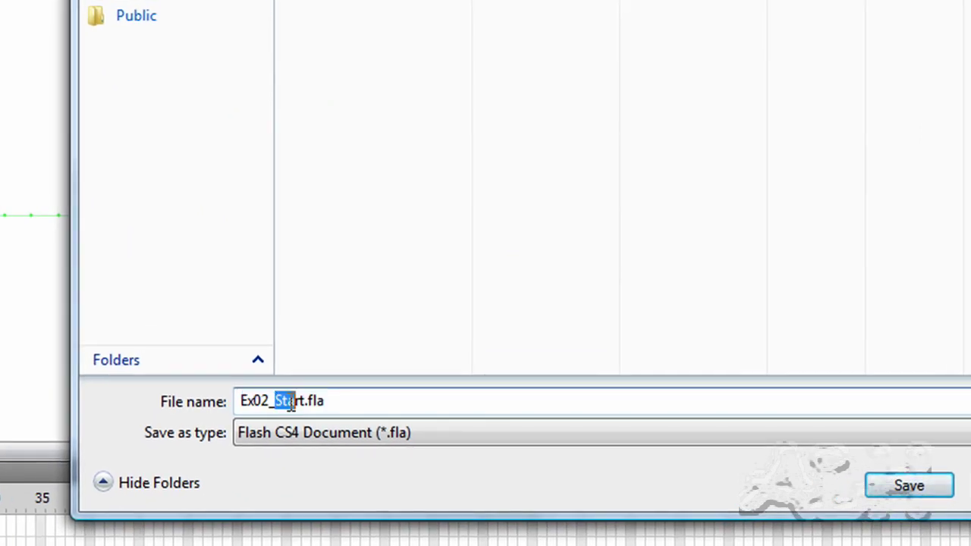
text(Practice)
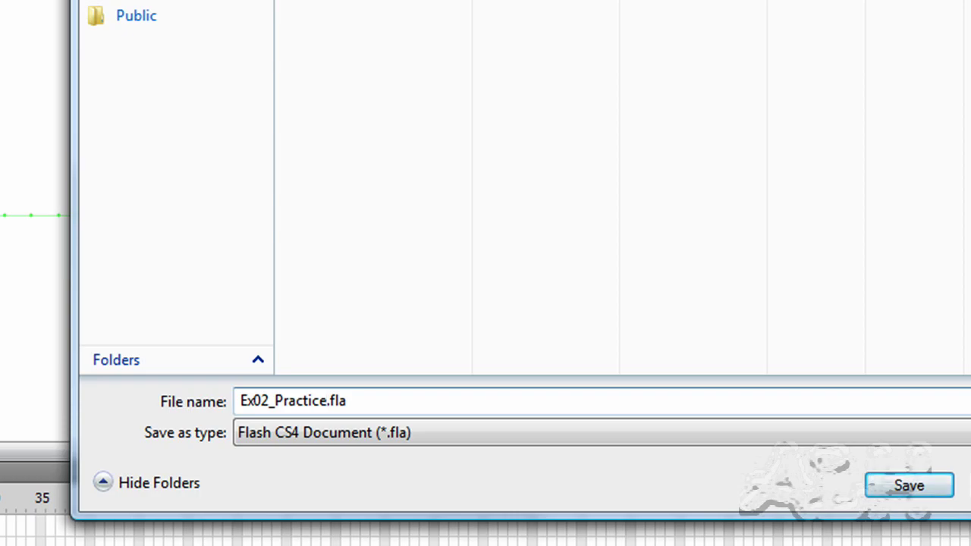
key(Return)
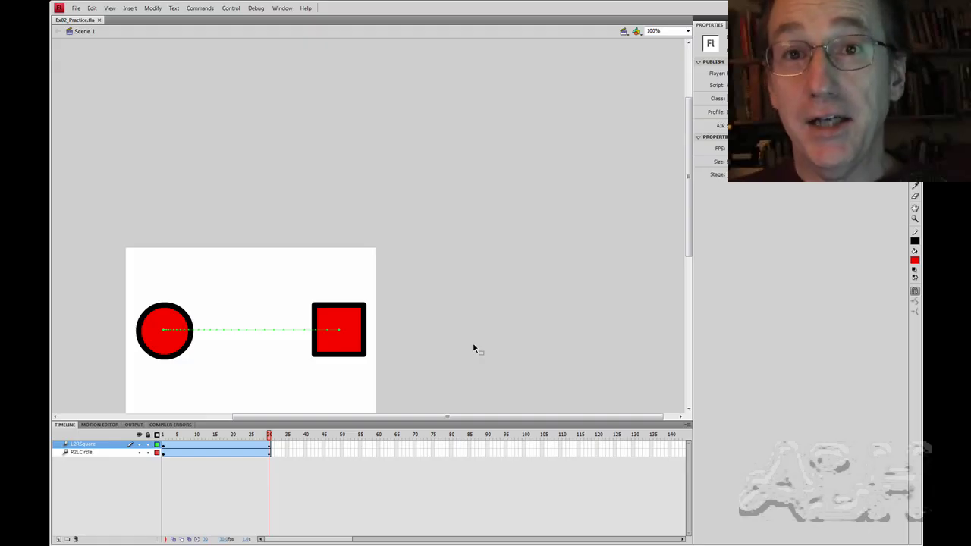